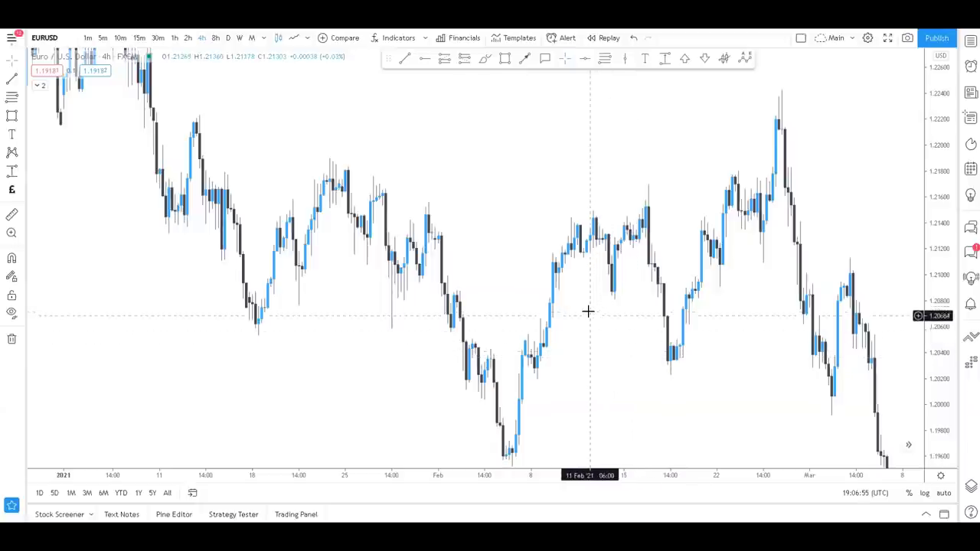
Step: Brush a rising zigzag price path with two pullbacks in an empty area of the chart
{"action": "left_click_drag", "start_coordinate": [600, 166], "coordinate": [450, 201]}
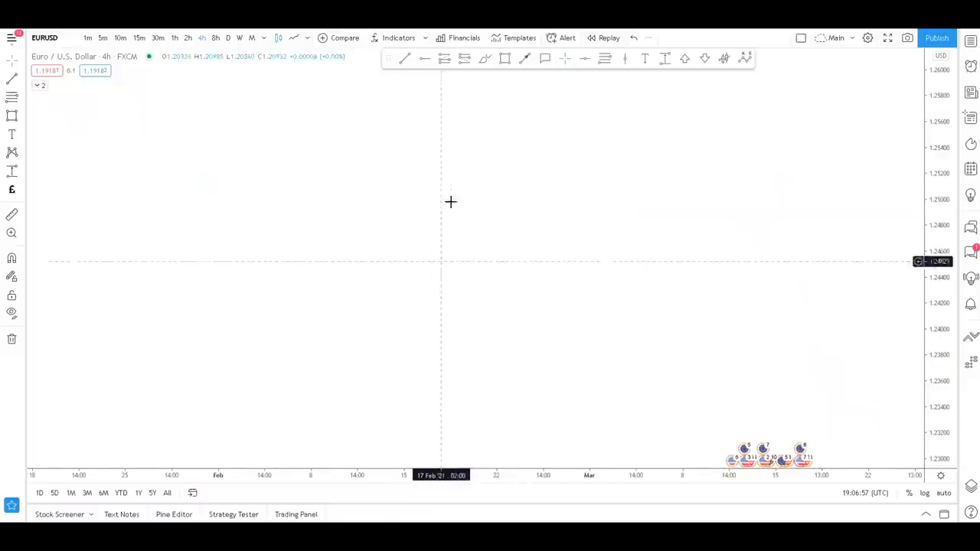
{"action": "mouse_move", "coordinate": [266, 386]}
{"action": "left_mouse_down"}
{"action": "mouse_move", "coordinate": [291, 324]}
{"action": "mouse_move", "coordinate": [322, 339]}
{"action": "mouse_move", "coordinate": [360, 243]}
{"action": "mouse_move", "coordinate": [380, 289]}
{"action": "mouse_move", "coordinate": [436, 192]}
{"action": "left_mouse_up"}
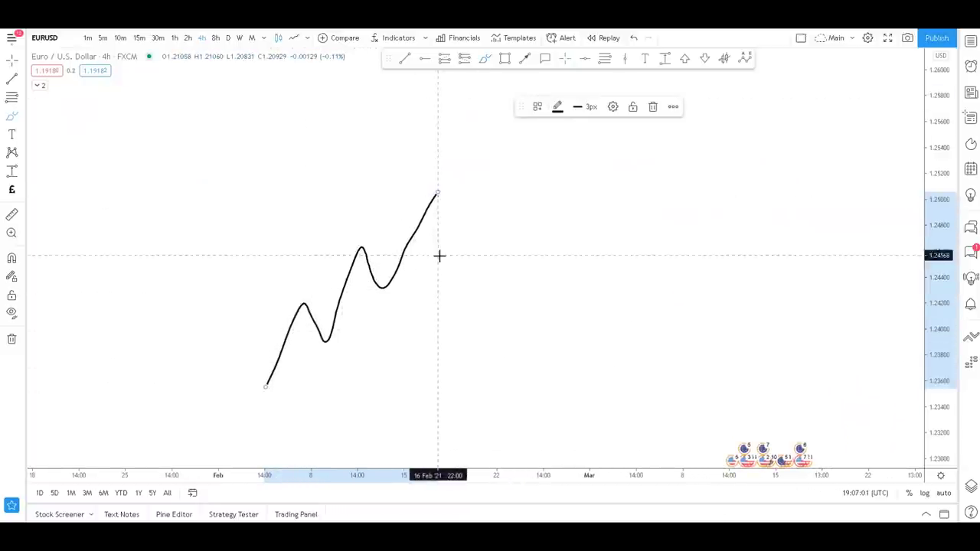
Step: Draw two horizontal trend lines, one at the path's second peak and one at its second pullback low
{"action": "left_click", "coordinate": [405, 60]}
{"action": "left_click", "coordinate": [344, 245]}
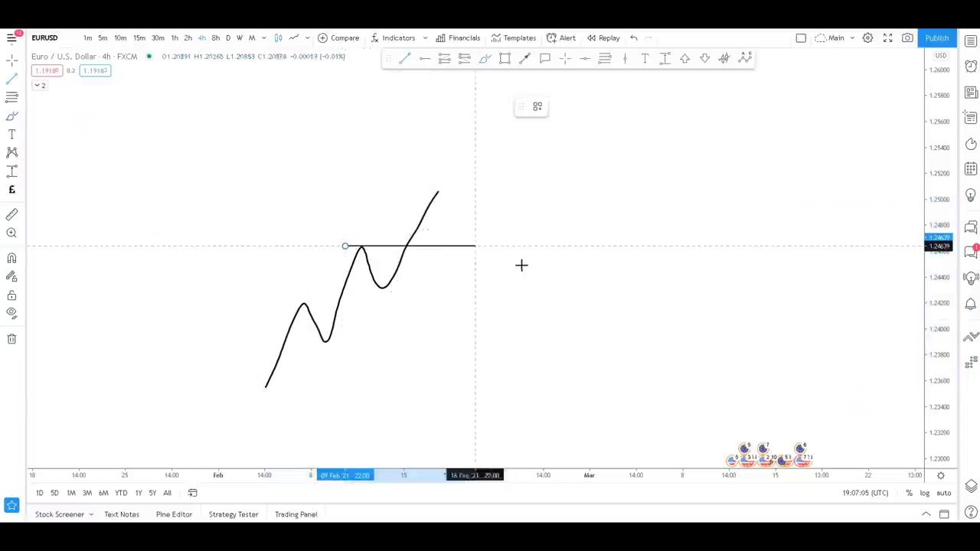
{"action": "left_click", "coordinate": [528, 245]}
{"action": "left_click", "coordinate": [403, 60]}
{"action": "left_click", "coordinate": [350, 289]}
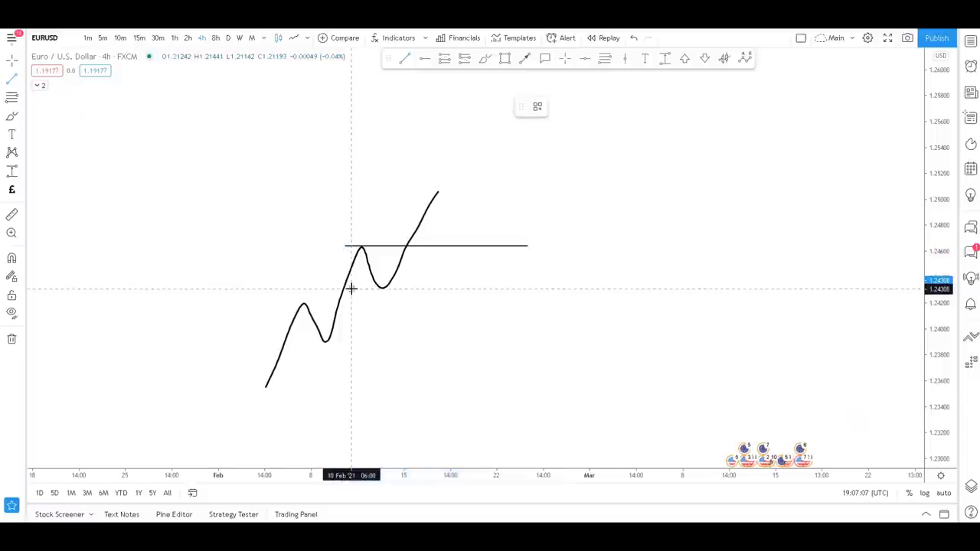
{"action": "left_click", "coordinate": [531, 288]}
{"action": "left_click", "coordinate": [570, 281]}
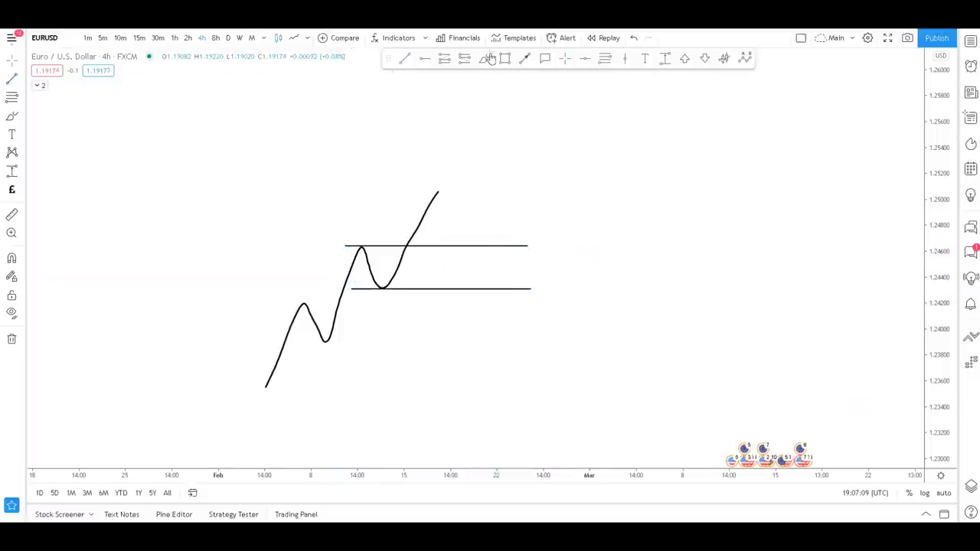
Step: Circle the path's breakout through the upper line and draw an upward-pointing arrow beside it
{"action": "mouse_move", "coordinate": [403, 229]}
{"action": "left_mouse_down"}
{"action": "mouse_move", "coordinate": [408, 247]}
{"action": "mouse_move", "coordinate": [400, 227]}
{"action": "left_mouse_up"}
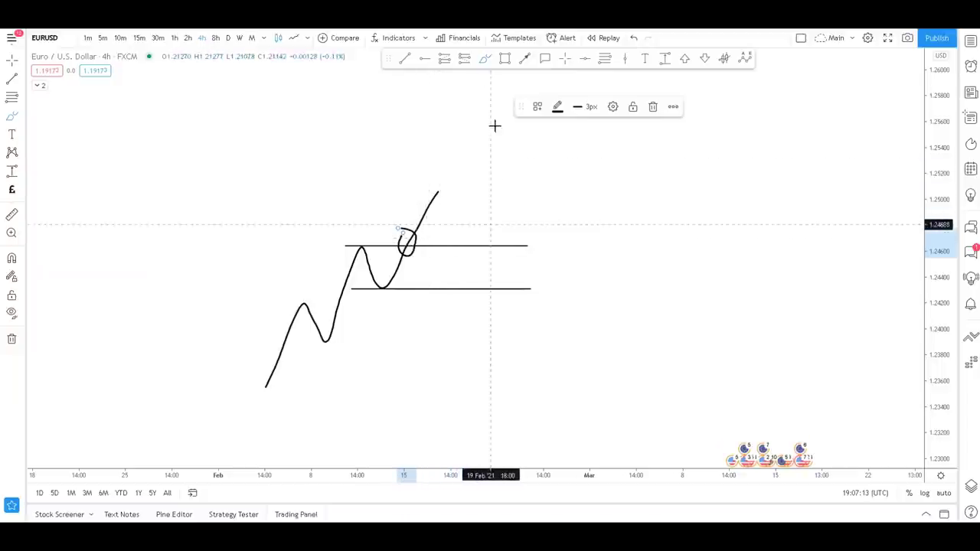
{"action": "left_click", "coordinate": [523, 58]}
{"action": "left_click_drag", "start_coordinate": [456, 241], "coordinate": [483, 169]}
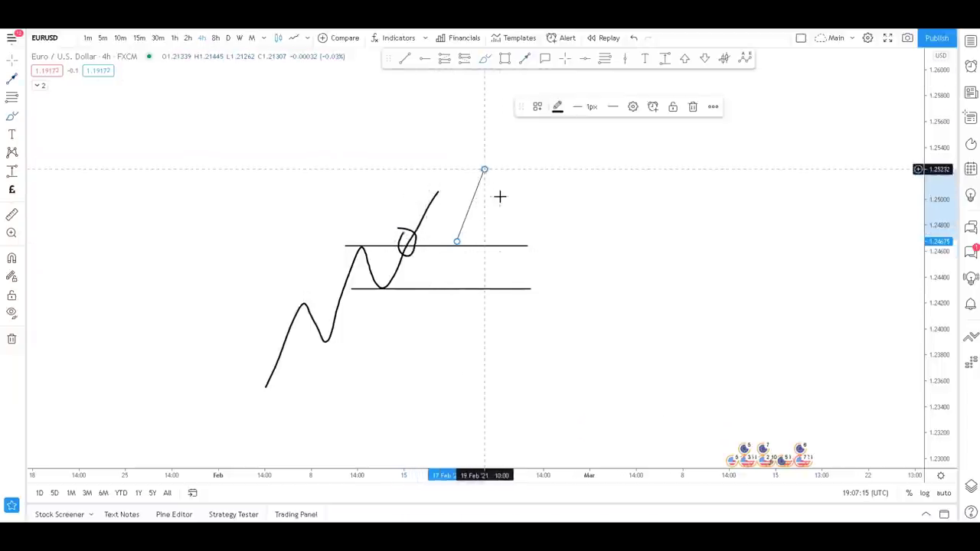
{"action": "left_click", "coordinate": [426, 254]}
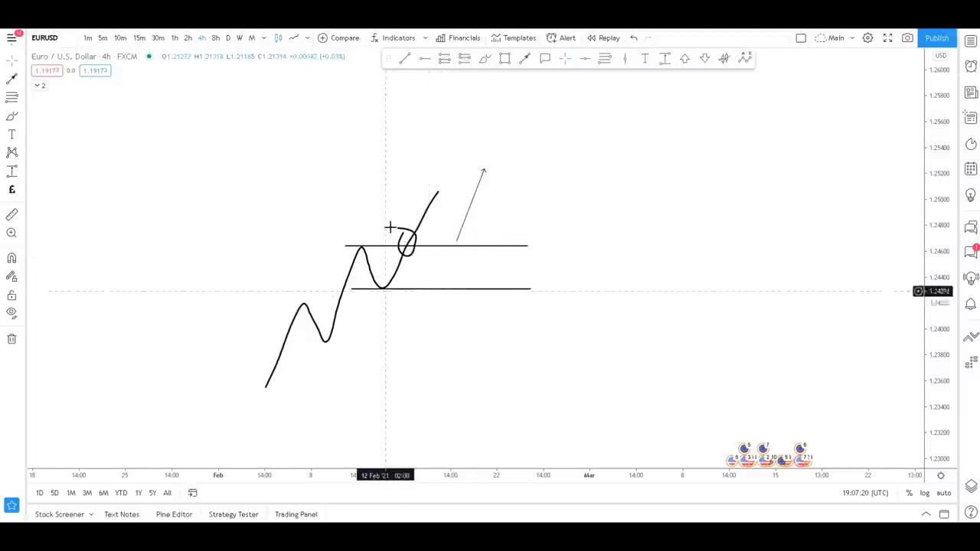
Step: Brush a falling leg from the path's final high through the lower line and circle the break
{"action": "left_click", "coordinate": [485, 58]}
{"action": "mouse_move", "coordinate": [440, 193]}
{"action": "left_mouse_down"}
{"action": "mouse_move", "coordinate": [467, 317]}
{"action": "mouse_move", "coordinate": [456, 284]}
{"action": "left_mouse_up"}
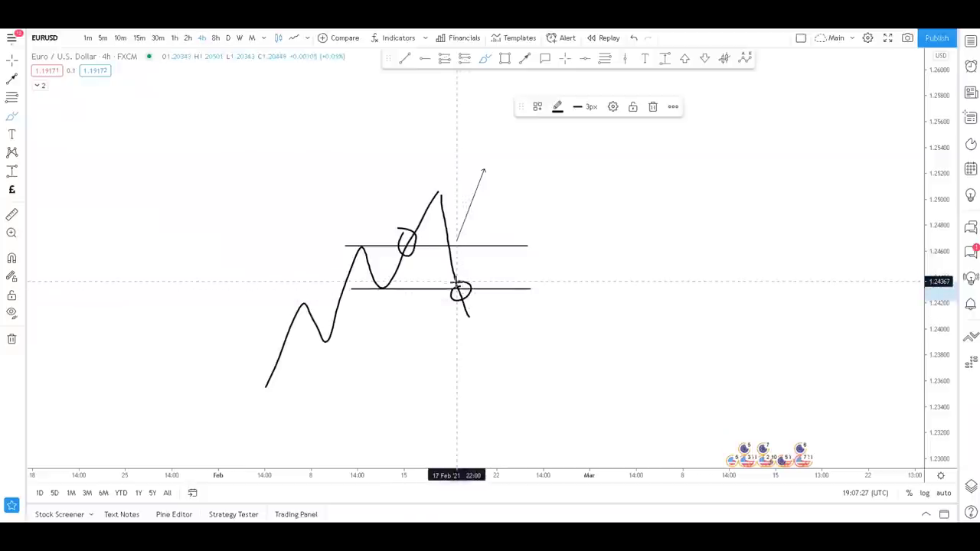
Step: Move the upward arrow away from the falling leg, to the outer end of the horizontal lines
{"action": "left_click", "coordinate": [12, 60]}
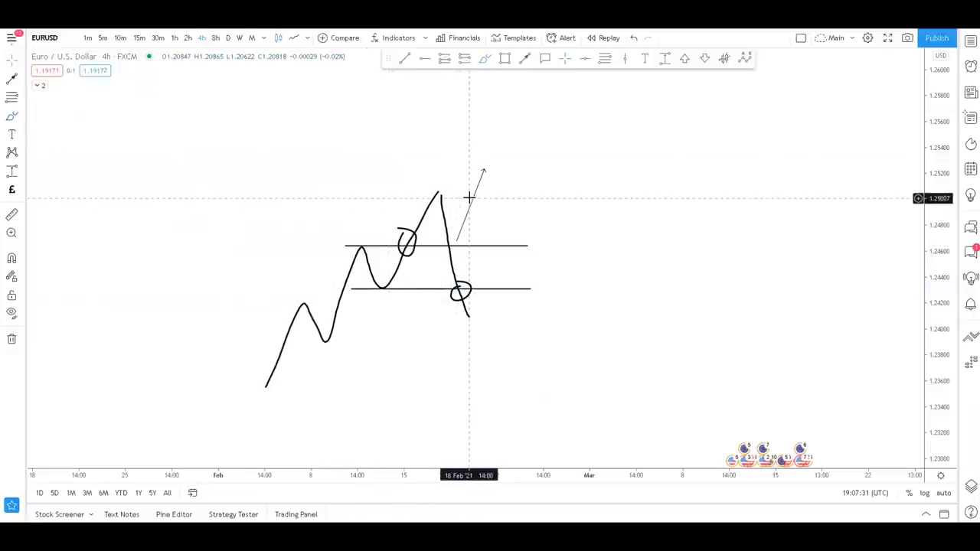
{"action": "left_click_drag", "start_coordinate": [472, 197], "coordinate": [535, 193]}
{"action": "left_click", "coordinate": [595, 160]}
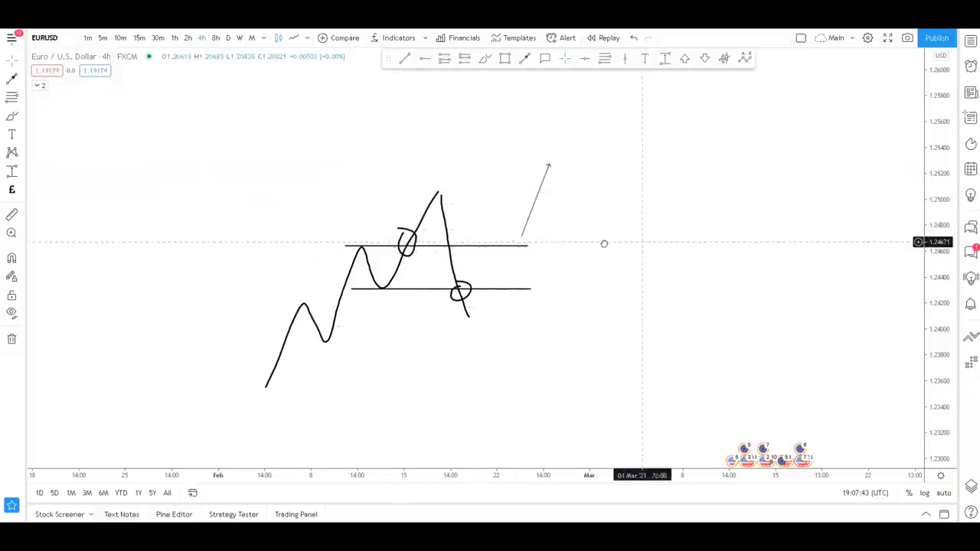
Step: Brush a wick upward from the second peak and a short wick downward from the second pullback low
{"action": "left_click_drag", "start_coordinate": [604, 244], "coordinate": [515, 229]}
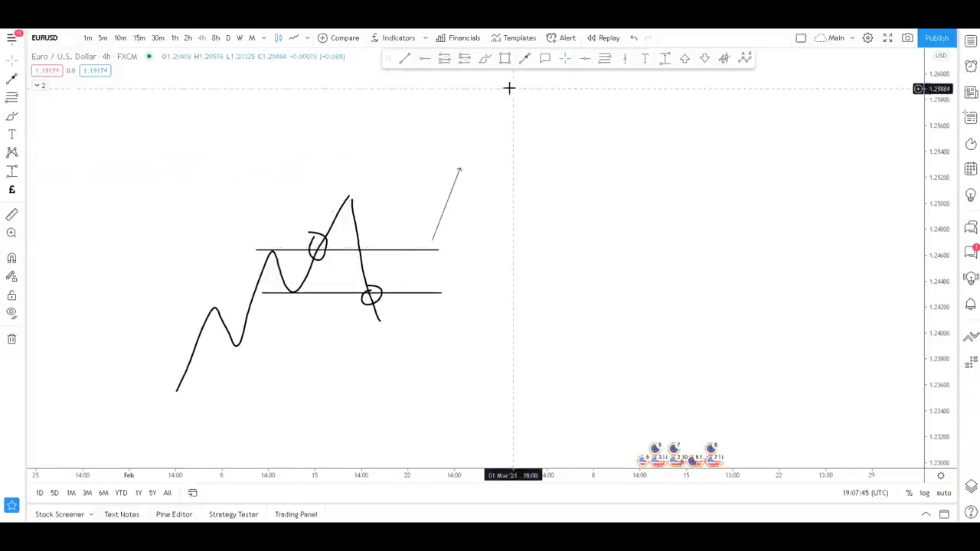
{"action": "left_click", "coordinate": [485, 58]}
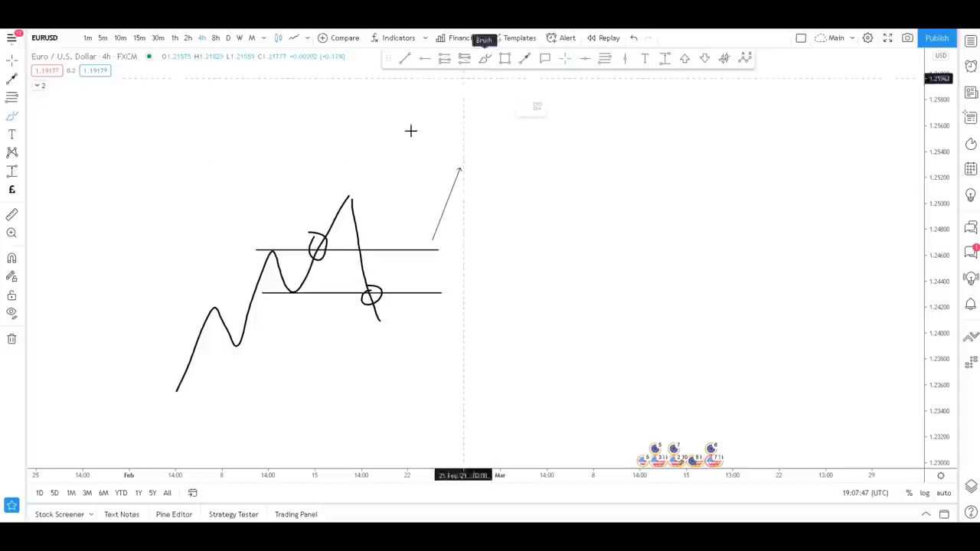
{"action": "left_click_drag", "start_coordinate": [272, 249], "coordinate": [278, 201]}
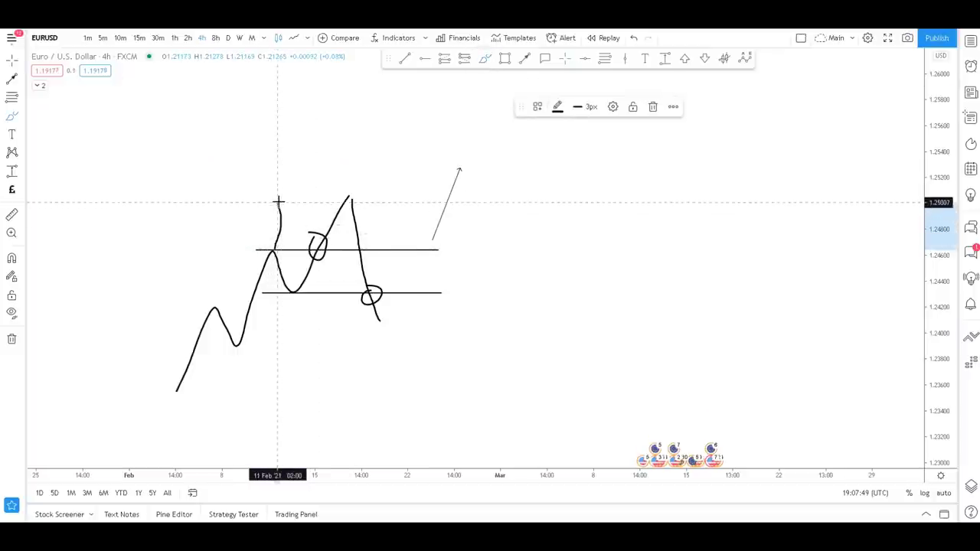
{"action": "left_click_drag", "start_coordinate": [295, 294], "coordinate": [296, 322]}
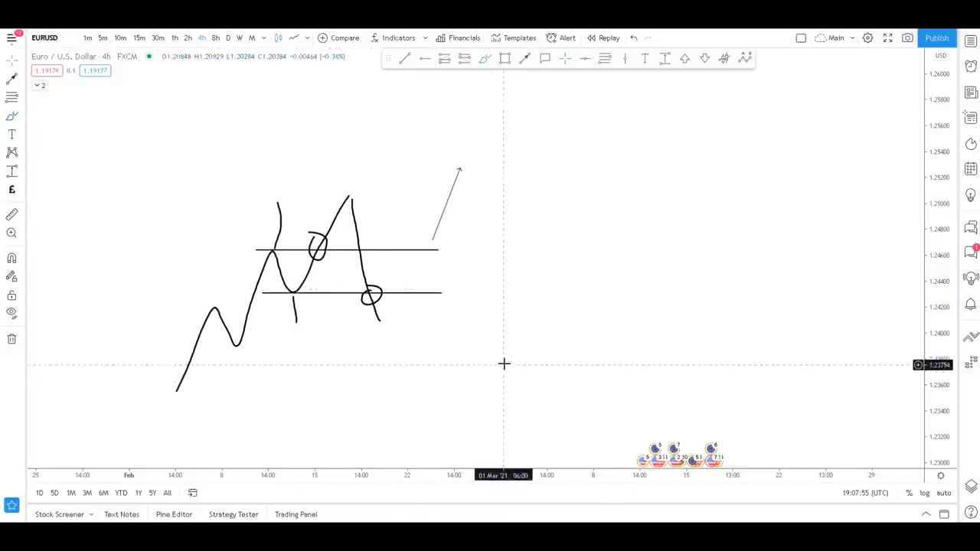
Step: Add a text note reading "1. Impulsive close above/below" in the empty area beside the sketch
{"action": "left_click", "coordinate": [533, 218]}
{"action": "type", "text": "1. Im"}
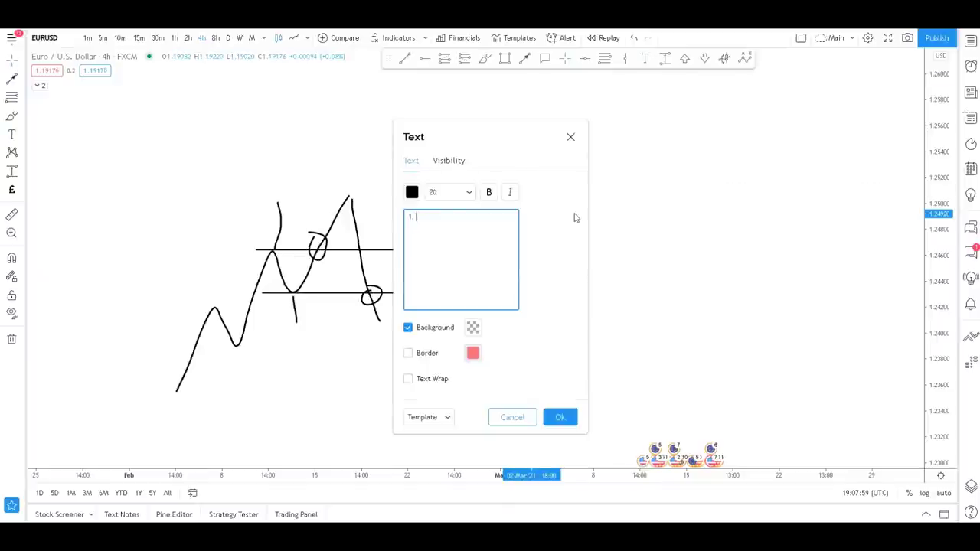
{"action": "type", "text": "pulsive close above/"}
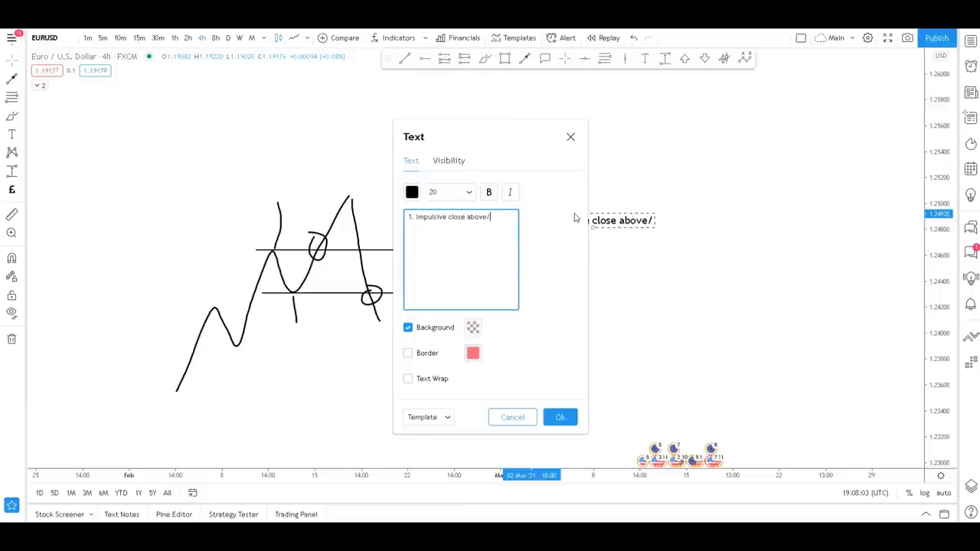
{"action": "type", "text": "below"}
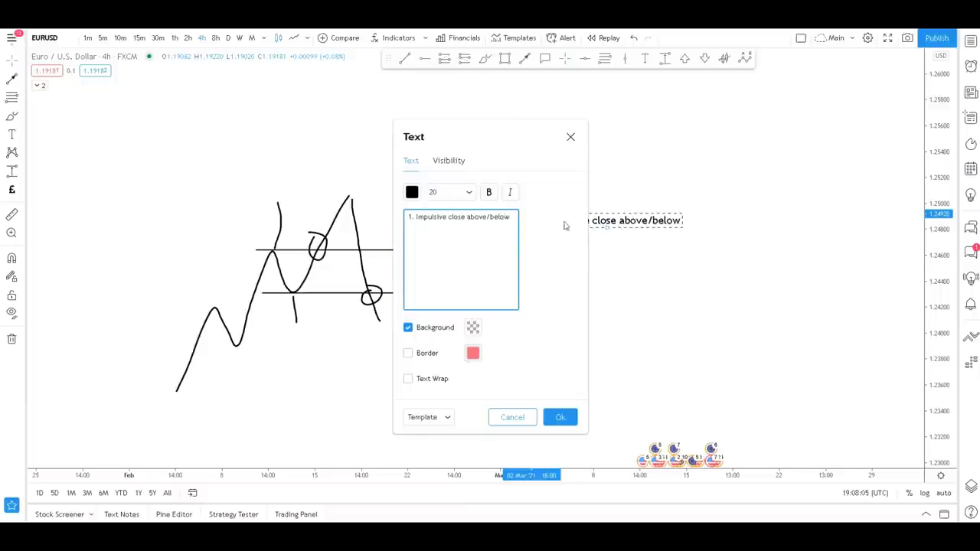
{"action": "left_click", "coordinate": [550, 417]}
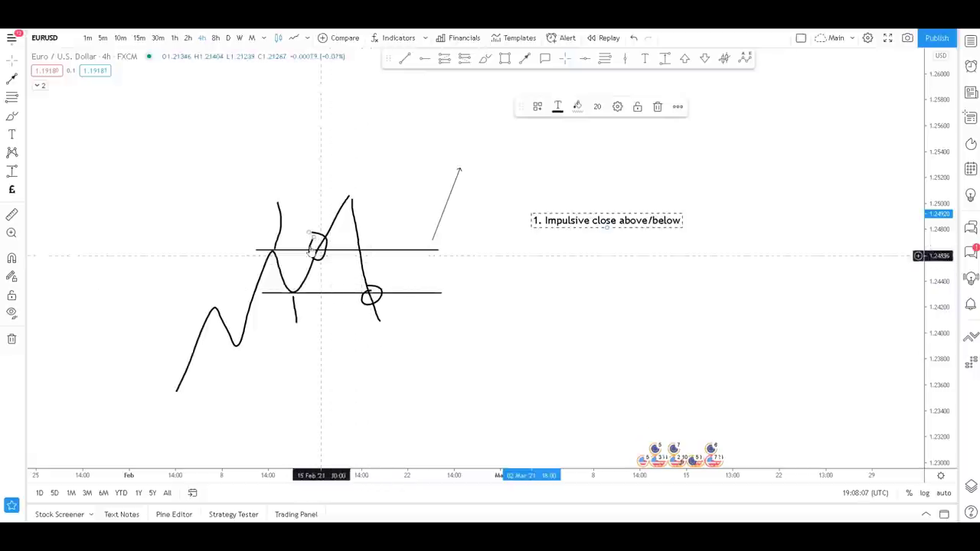
Step: Draw a horizontal line at the tip of the second peak's wick and delete the old upper line
{"action": "left_click", "coordinate": [276, 173]}
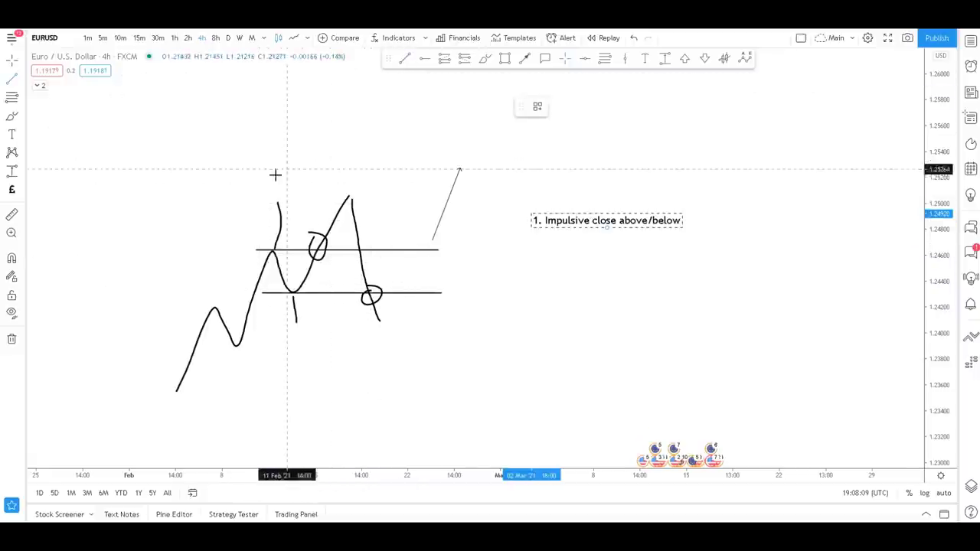
{"action": "left_click_drag", "start_coordinate": [259, 199], "coordinate": [339, 199]}
{"action": "left_click", "coordinate": [367, 249]}
{"action": "key", "text": "Delete"}
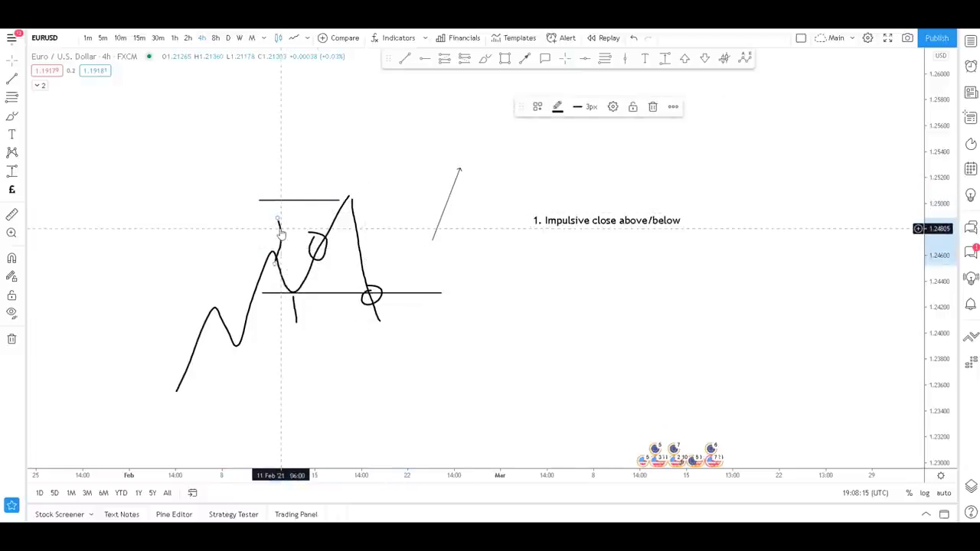
Step: Lower the new horizontal line and redraw a shorter wick from the second peak up to it
{"action": "left_click", "coordinate": [293, 193]}
{"action": "left_click_drag", "start_coordinate": [297, 197], "coordinate": [306, 220]}
{"action": "left_click", "coordinate": [485, 58]}
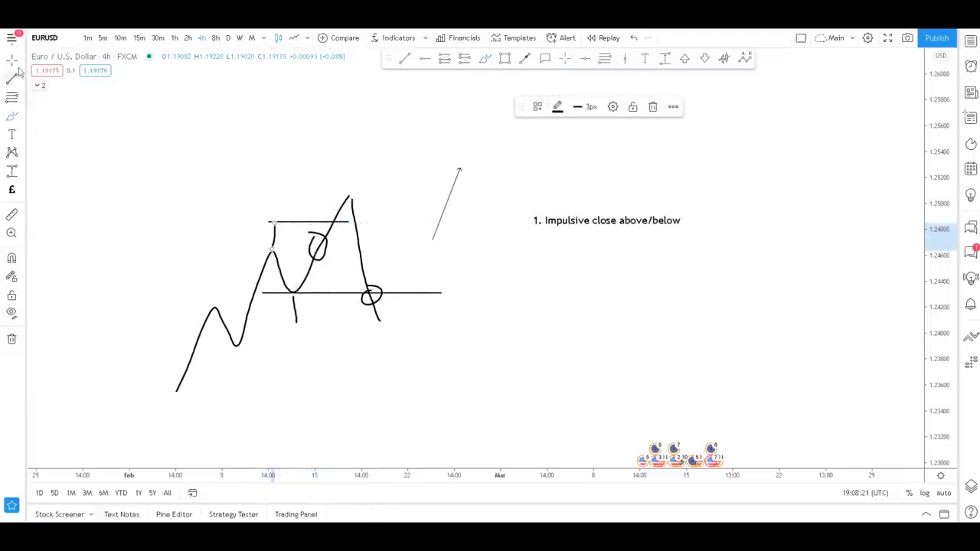
Step: Brush a tall wick upward from the path's highest point, and delete the trial stroke made under the note
{"action": "left_click", "coordinate": [346, 203]}
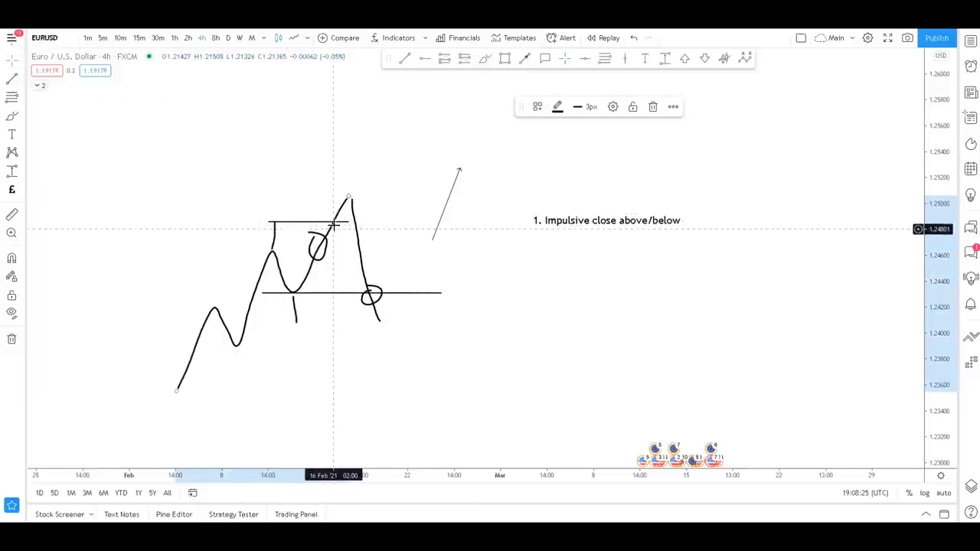
{"action": "left_click", "coordinate": [485, 59]}
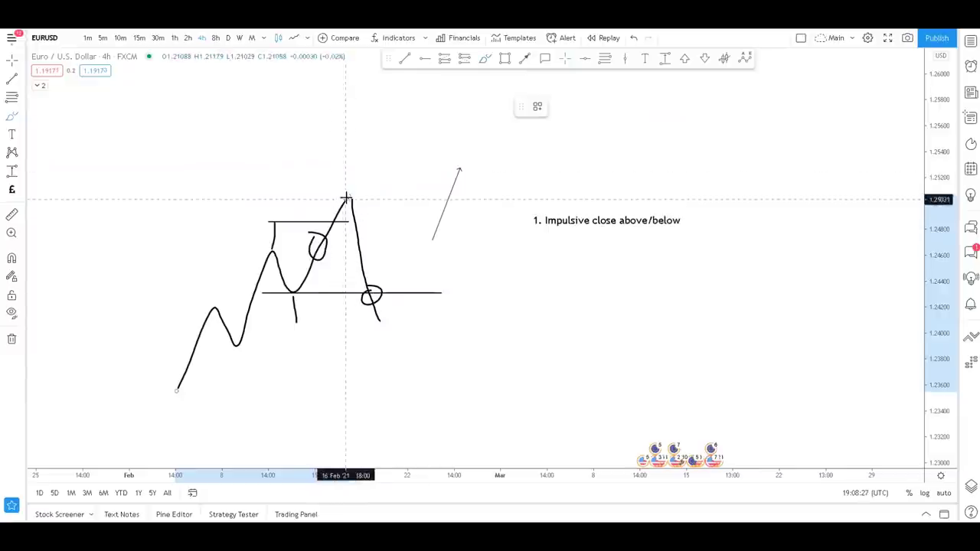
{"action": "left_click_drag", "start_coordinate": [349, 197], "coordinate": [354, 134]}
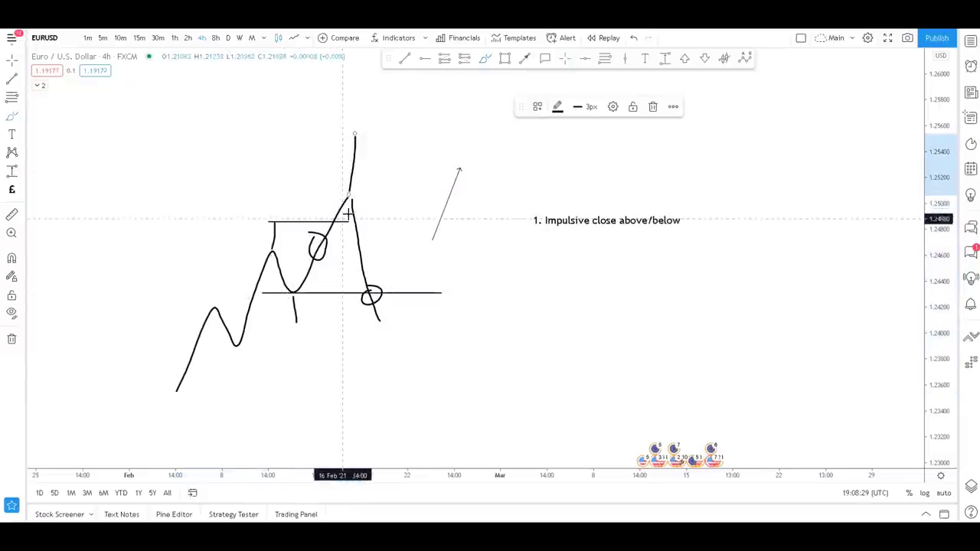
{"action": "left_click_drag", "start_coordinate": [534, 230], "coordinate": [708, 228]}
{"action": "key", "text": "Delete"}
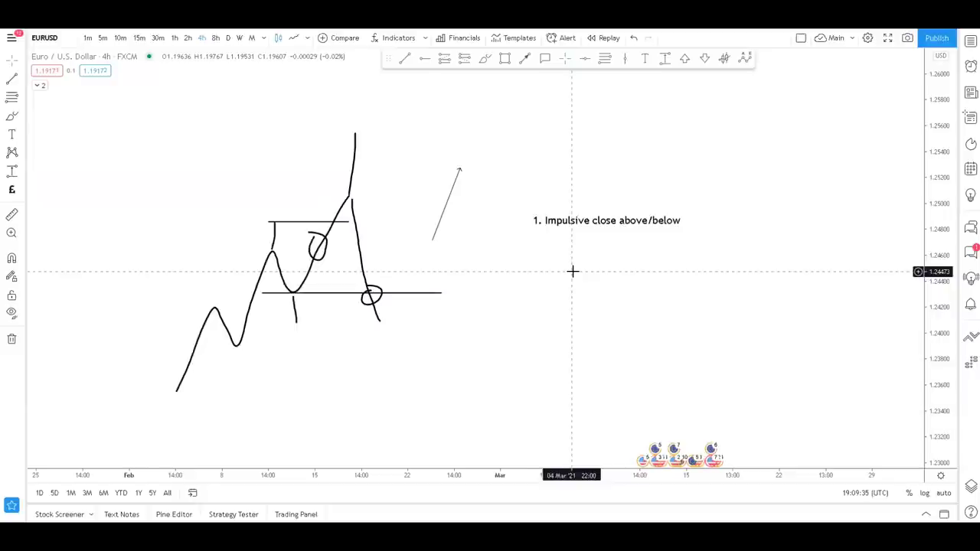
Step: Add a second line reading "2. Hold (3 candles minimum)" to the text note
{"action": "double_click", "coordinate": [590, 220]}
{"action": "left_click", "coordinate": [514, 218]}
{"action": "key", "text": "Return"}
{"action": "type", "text": "2. Hold"}
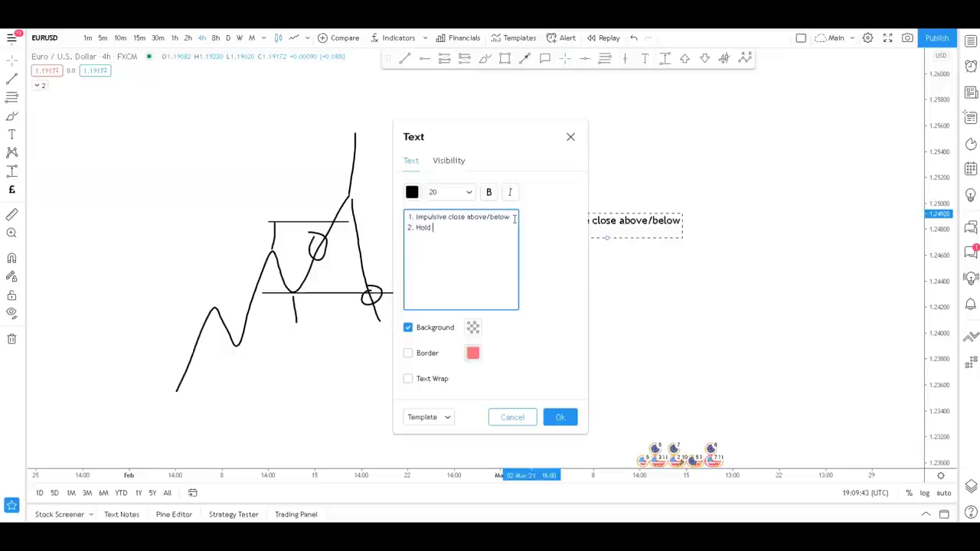
{"action": "type", "text": " (3 candles minimum)"}
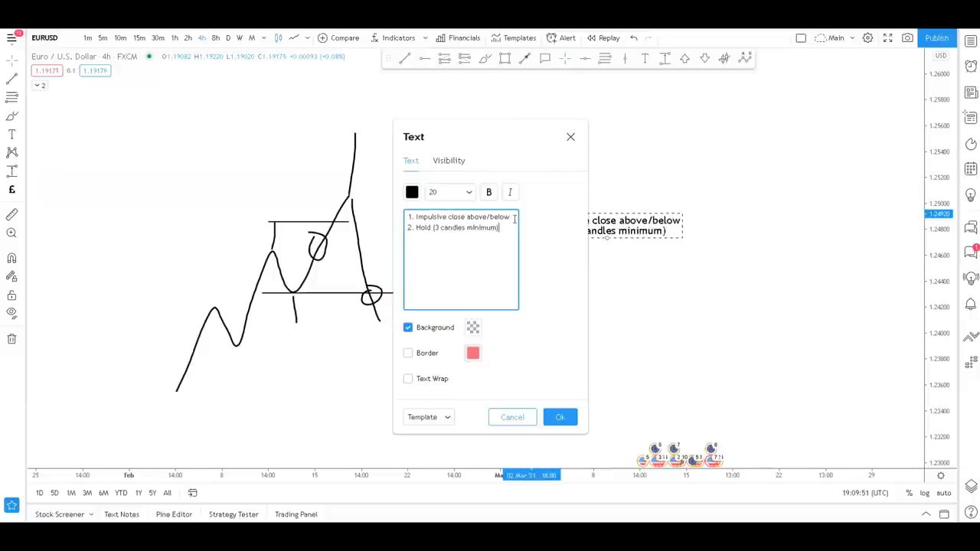
{"action": "left_click", "coordinate": [559, 417]}
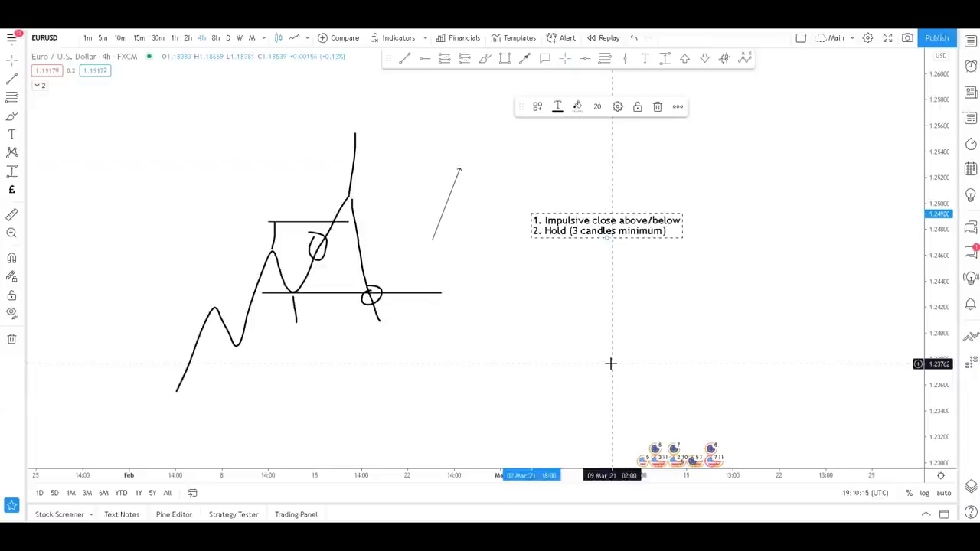
Step: Delete the tall wick above the path's highest point
{"action": "left_click", "coordinate": [353, 161]}
{"action": "key", "text": "Delete"}
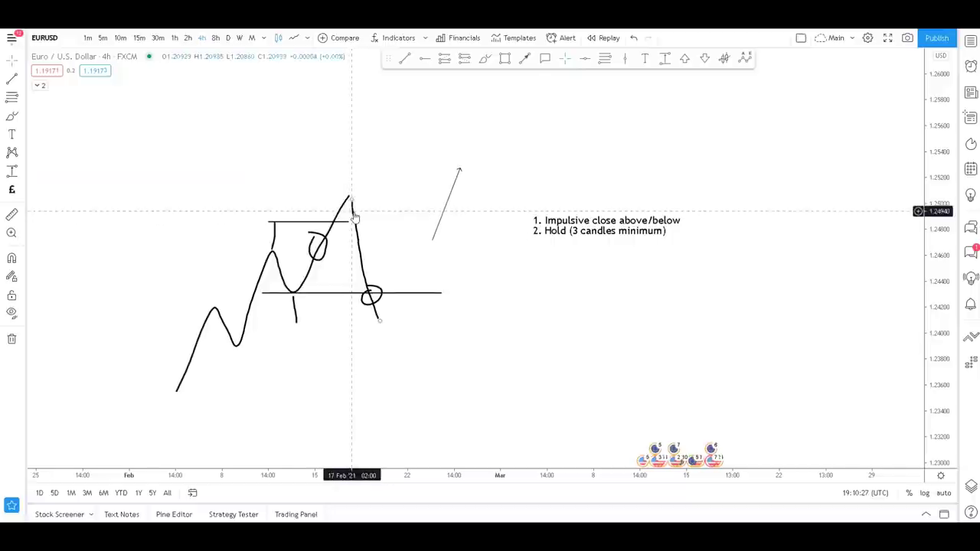
Step: Append "AVOID breakout and break back in" to the text note, separated by a blank line
{"action": "left_click", "coordinate": [602, 232]}
{"action": "double_click", "coordinate": [602, 233]}
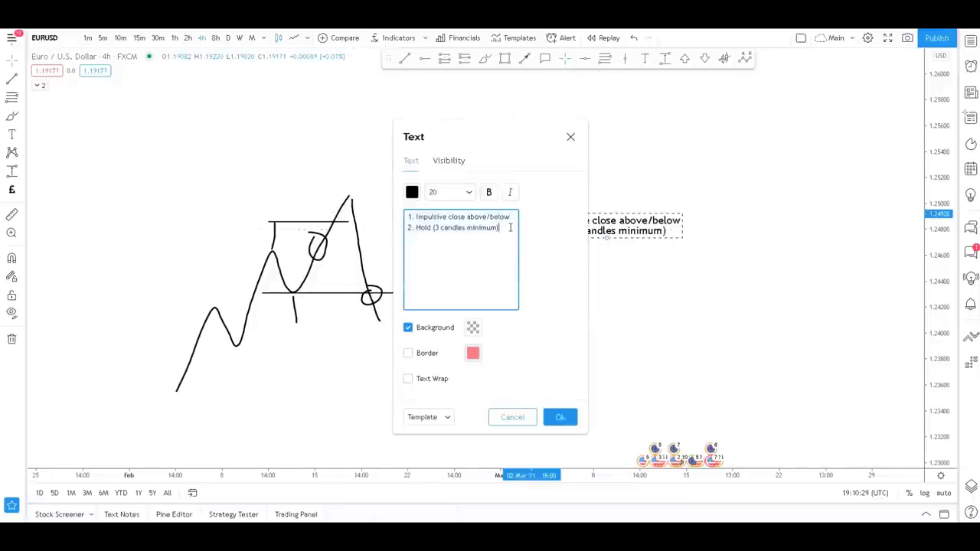
{"action": "key", "text": "Return"}
{"action": "key", "text": "Return"}
{"action": "type", "text": "AVOID breakout and break back in"}
{"action": "left_click", "coordinate": [561, 416]}
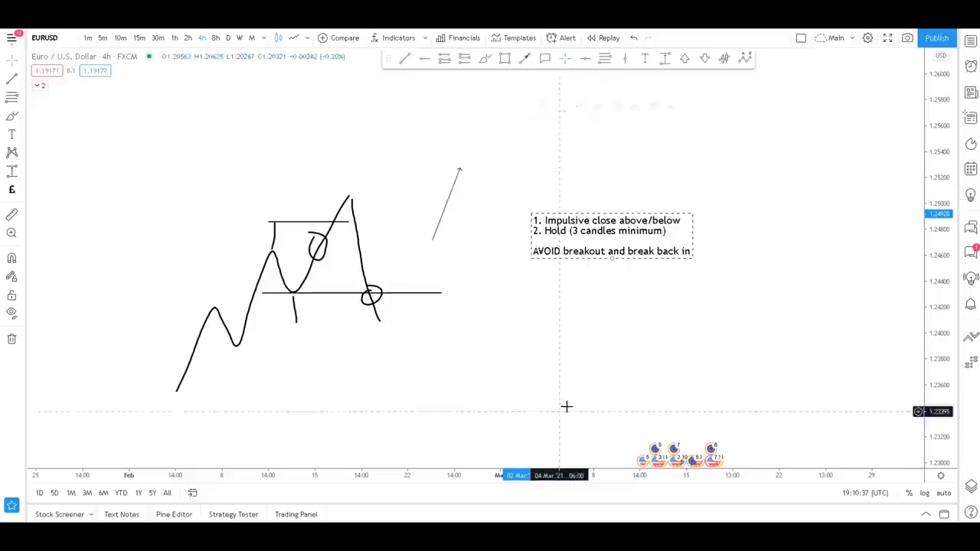
{"action": "left_click", "coordinate": [645, 286]}
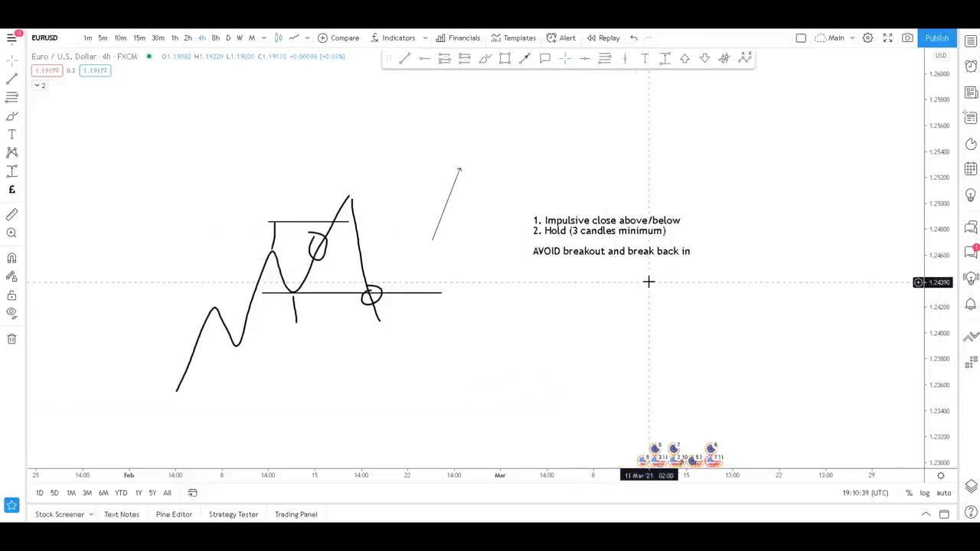
{"action": "left_click", "coordinate": [484, 59]}
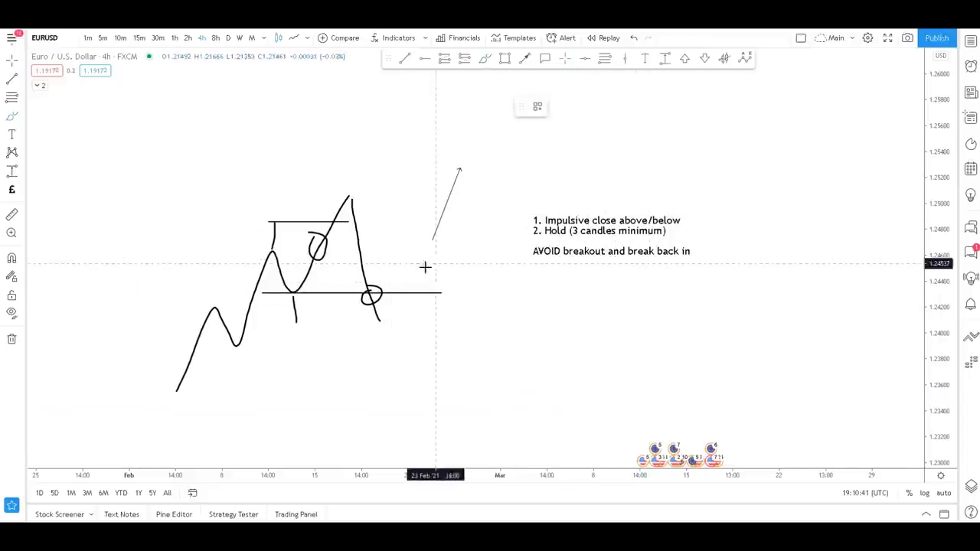
{"action": "mouse_move", "coordinate": [374, 314]}
{"action": "left_mouse_down"}
{"action": "mouse_move", "coordinate": [385, 332]}
{"action": "mouse_move", "coordinate": [436, 208]}
{"action": "left_mouse_up"}
{"action": "key", "text": "ctrl+z"}
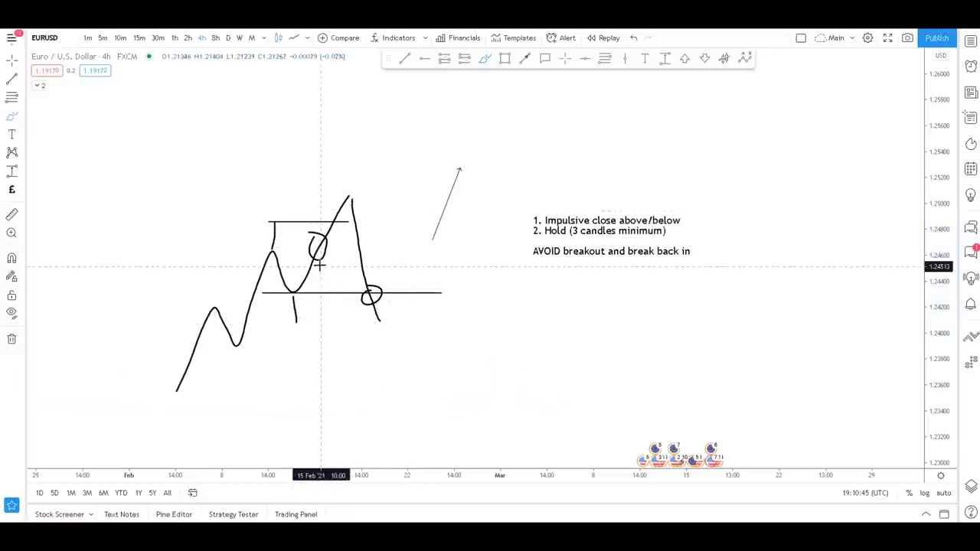
Step: Brush a circle around the path's highest point, and continue its final drop with a V-shaped stroke rising back above the lower line
{"action": "left_click_drag", "start_coordinate": [353, 182], "coordinate": [372, 214]}
{"action": "mouse_move", "coordinate": [374, 314]}
{"action": "left_mouse_down"}
{"action": "mouse_move", "coordinate": [383, 346]}
{"action": "mouse_move", "coordinate": [421, 212]}
{"action": "left_mouse_up"}
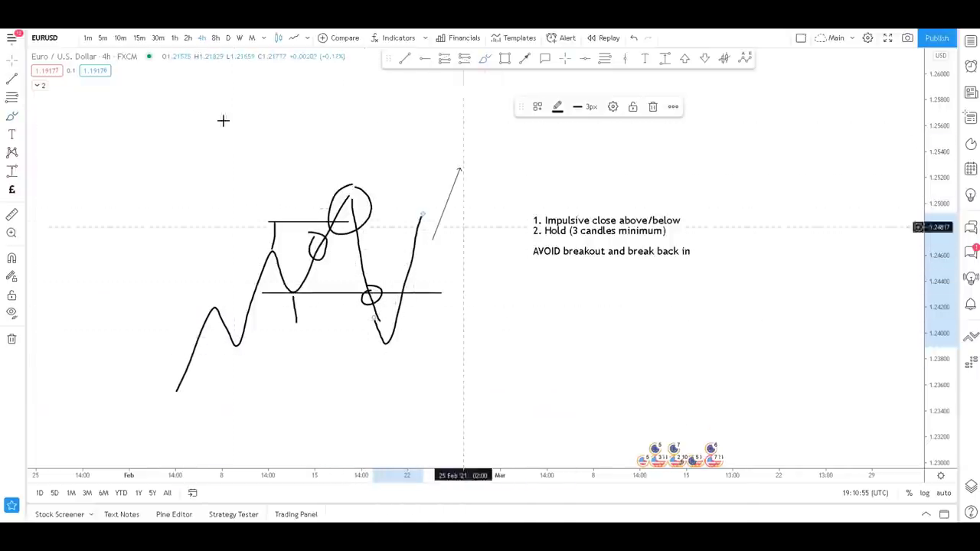
{"action": "left_click", "coordinate": [11, 59]}
{"action": "left_click", "coordinate": [623, 313]}
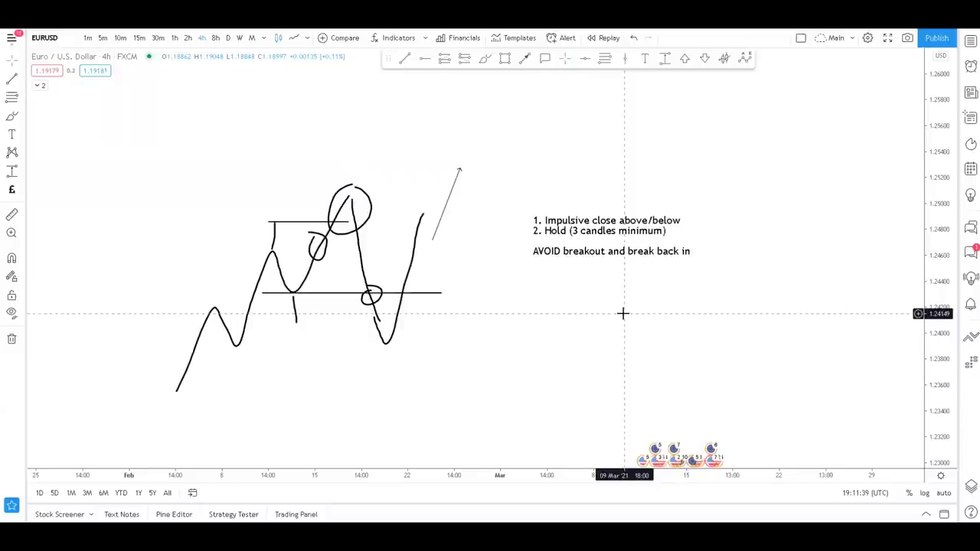
Step: Examine the real February 4h candles around 9 to 16 February for swing highs that serve as breakout examples
{"action": "left_click_drag", "start_coordinate": [590, 317], "coordinate": [786, 168]}
{"action": "scroll", "coordinate": [615, 210], "scroll_direction": "up", "scroll_amount": 5}
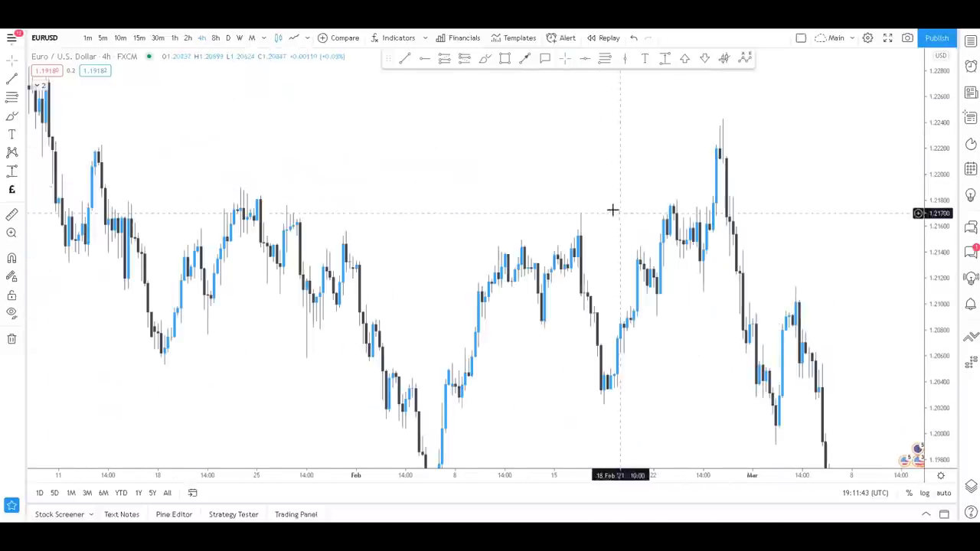
{"action": "left_click_drag", "start_coordinate": [470, 196], "coordinate": [721, 138]}
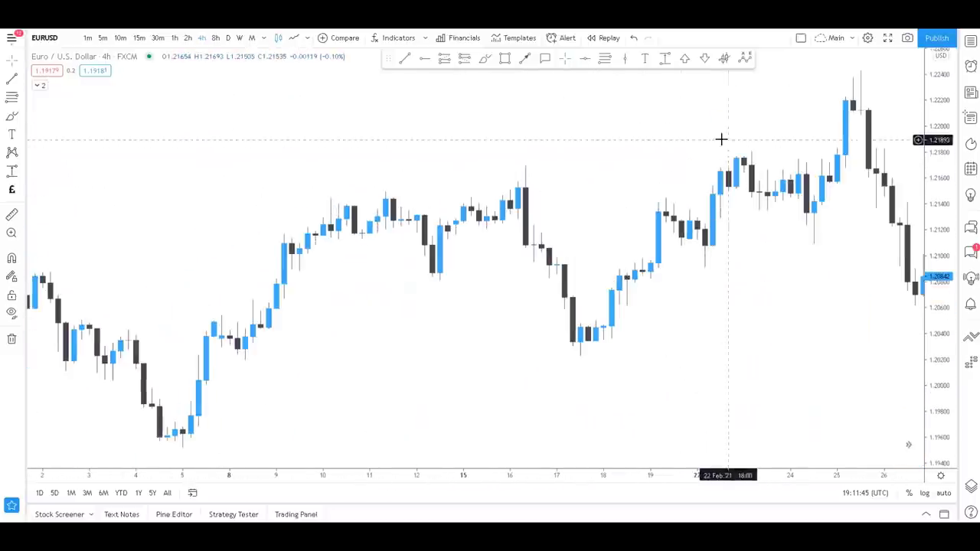
{"action": "scroll", "coordinate": [564, 191], "scroll_direction": "down", "scroll_amount": 4}
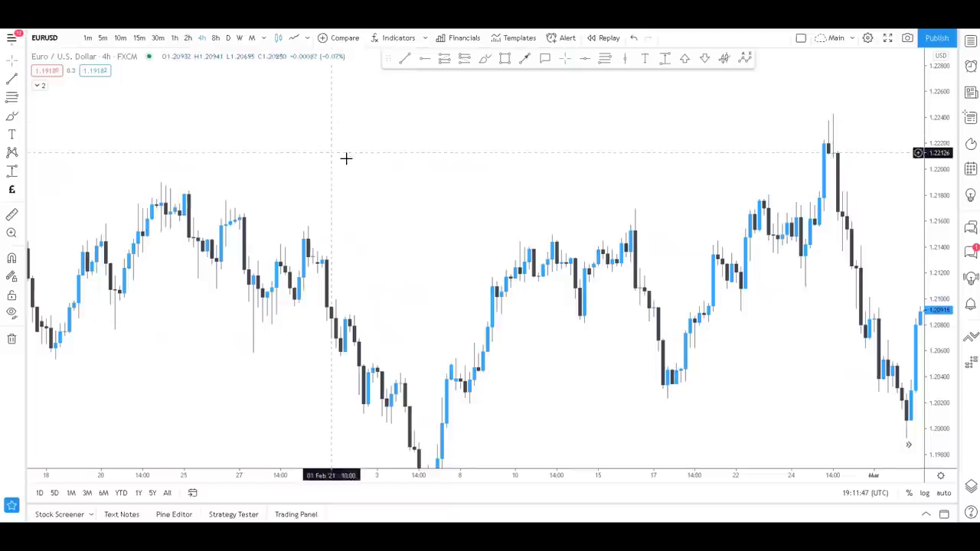
{"action": "left_click_drag", "start_coordinate": [549, 156], "coordinate": [505, 160]}
{"action": "scroll", "coordinate": [510, 190], "scroll_direction": "up", "scroll_amount": 2}
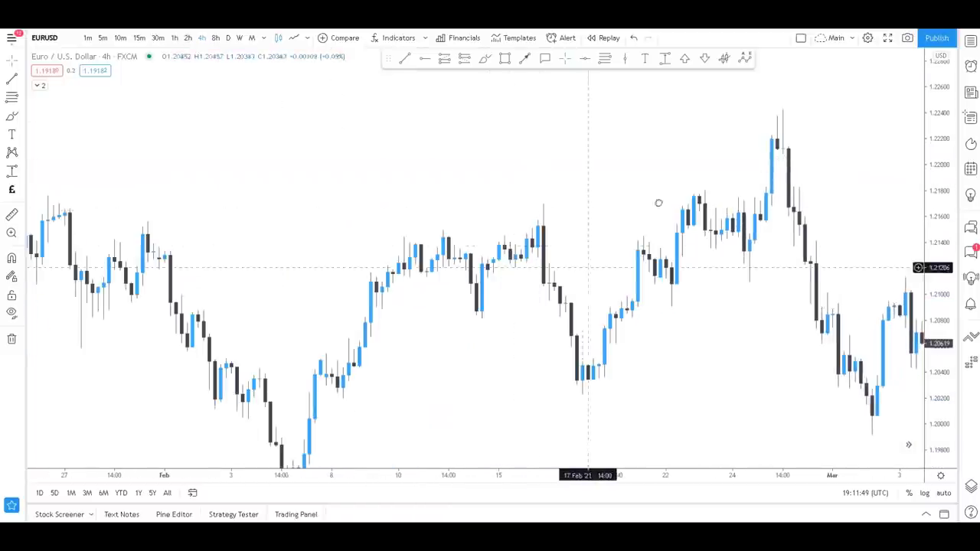
{"action": "scroll", "coordinate": [636, 203], "scroll_direction": "up", "scroll_amount": 2}
{"action": "scroll", "coordinate": [714, 244], "scroll_direction": "up", "scroll_amount": 2}
{"action": "scroll", "coordinate": [573, 186], "scroll_direction": "up", "scroll_amount": 2}
{"action": "scroll", "coordinate": [704, 290], "scroll_direction": "up", "scroll_amount": 3}
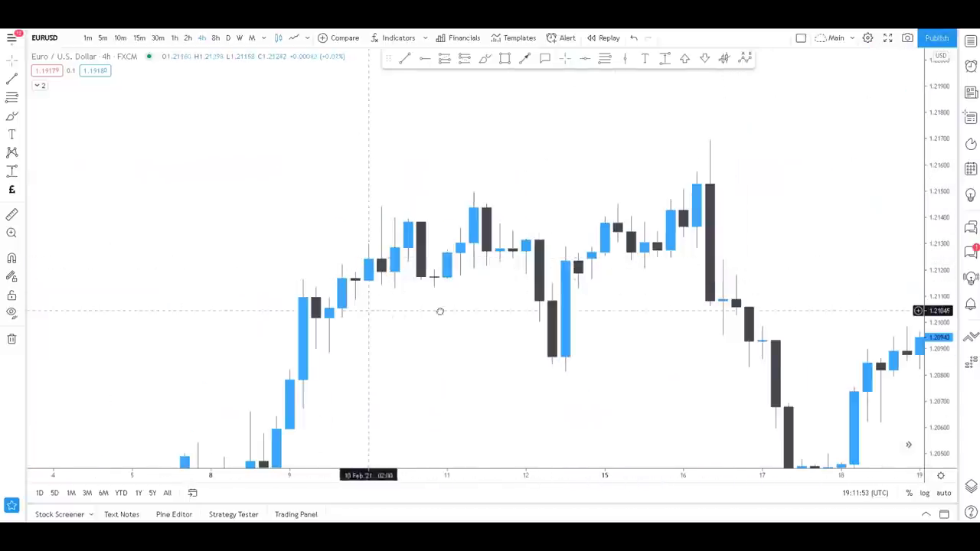
{"action": "scroll", "coordinate": [440, 311], "scroll_direction": "down", "scroll_amount": 1}
{"action": "scroll", "coordinate": [509, 290], "scroll_direction": "down", "scroll_amount": 1}
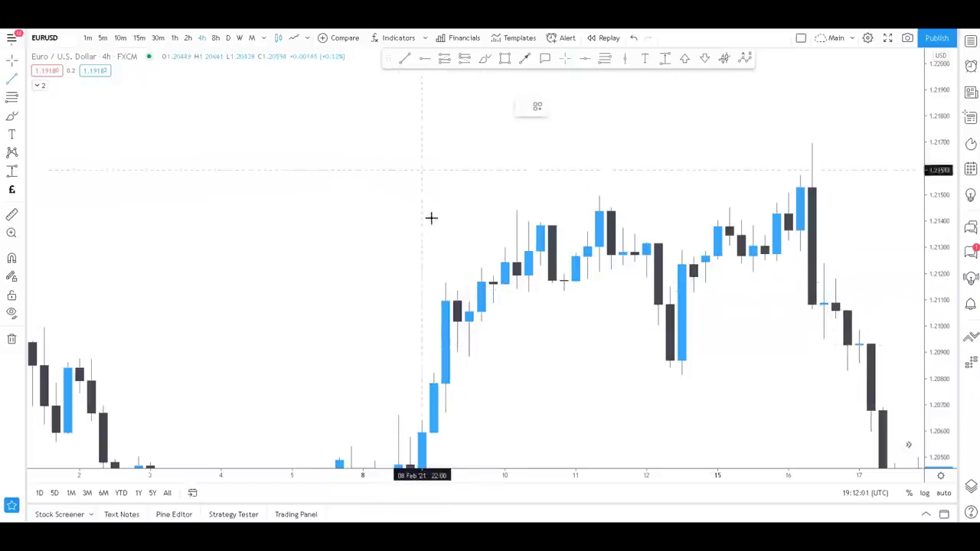
Step: Draw a horizontal trend line at the 9 February high, extended to 10 February, and another at the 10 February high at about 1.21441
{"action": "left_click_drag", "start_coordinate": [433, 281], "coordinate": [493, 282]}
{"action": "left_click", "coordinate": [521, 316]}
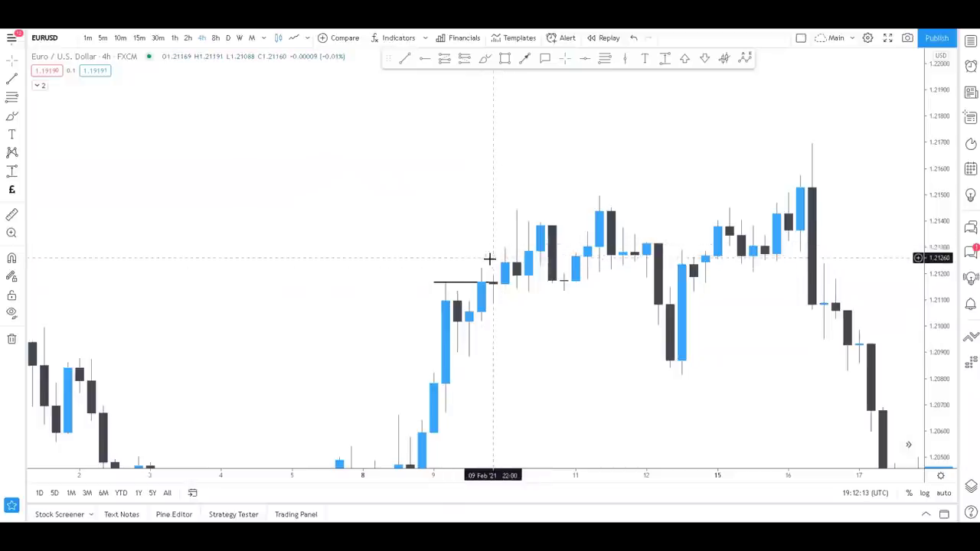
{"action": "left_click_drag", "start_coordinate": [495, 282], "coordinate": [528, 282]}
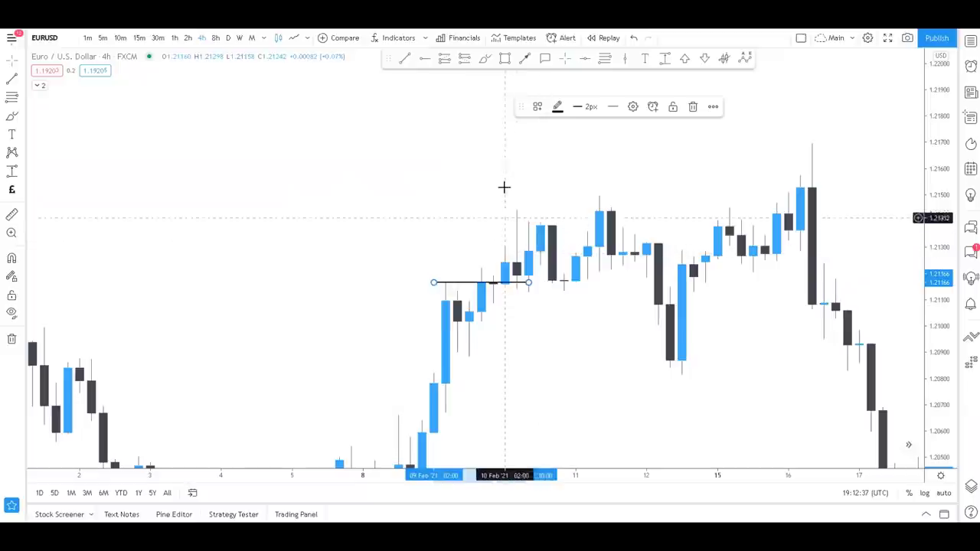
{"action": "left_click", "coordinate": [404, 59]}
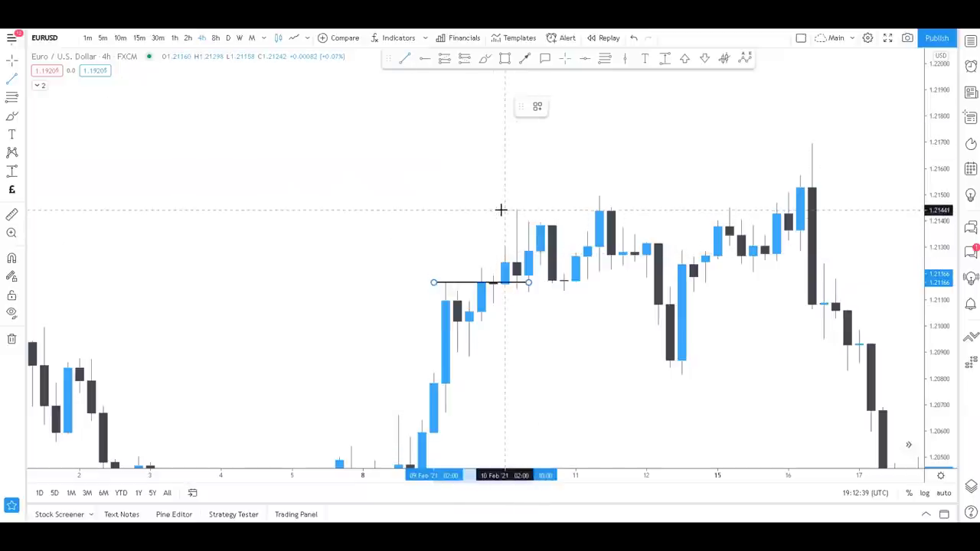
{"action": "left_click", "coordinate": [501, 209]}
{"action": "left_click", "coordinate": [564, 209]}
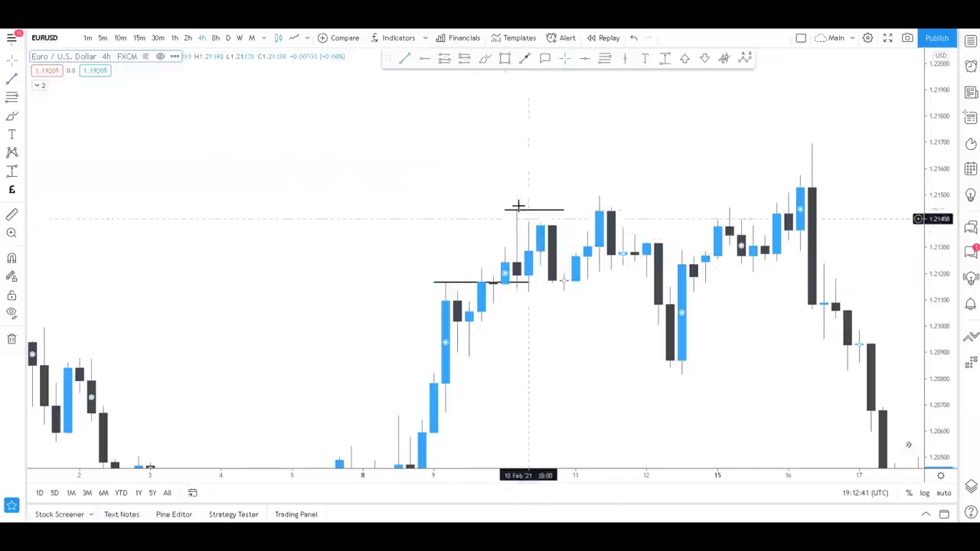
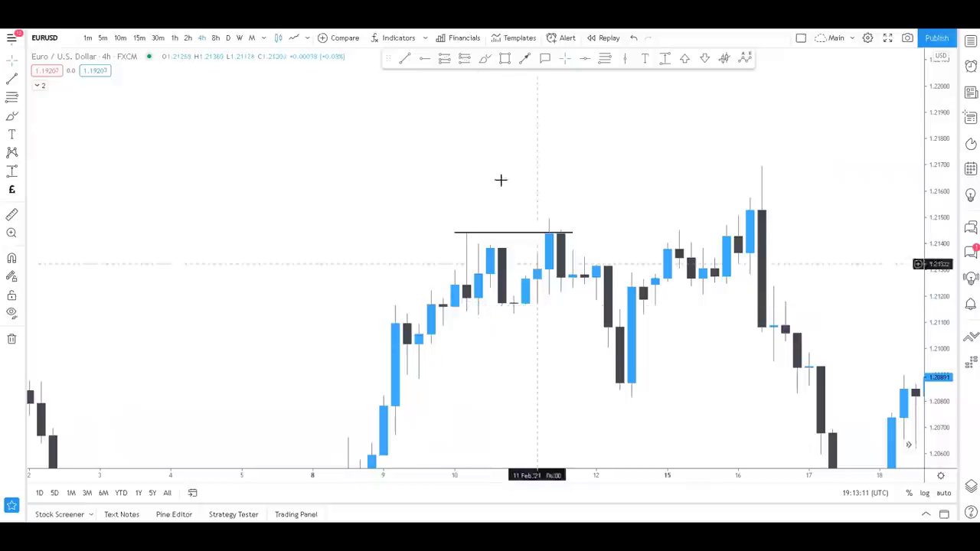
Step: Draw a thin rectangle over the lows between about 1.21174 and 1.21129, from 10 to 15 February
{"action": "left_click", "coordinate": [504, 58]}
{"action": "left_click_drag", "start_coordinate": [453, 304], "coordinate": [667, 313]}
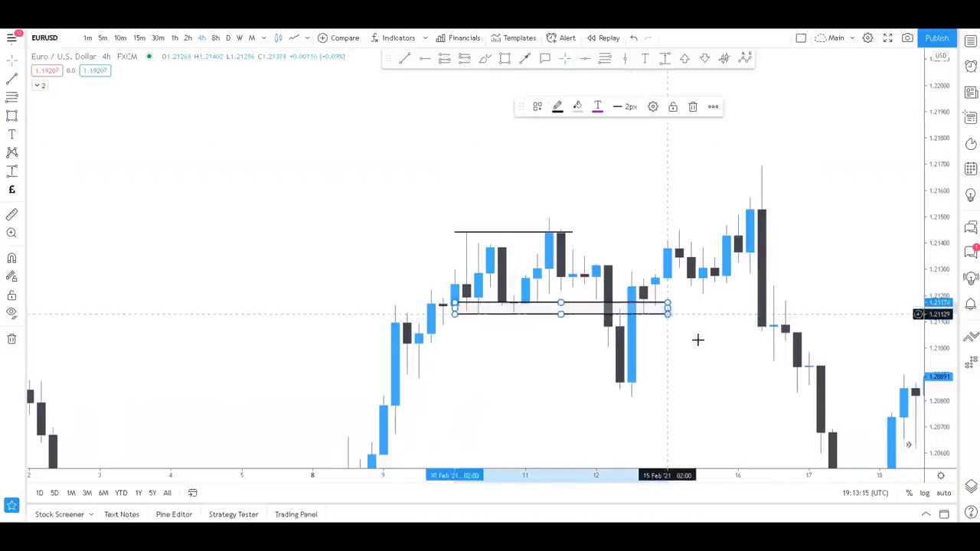
{"action": "left_click", "coordinate": [606, 227]}
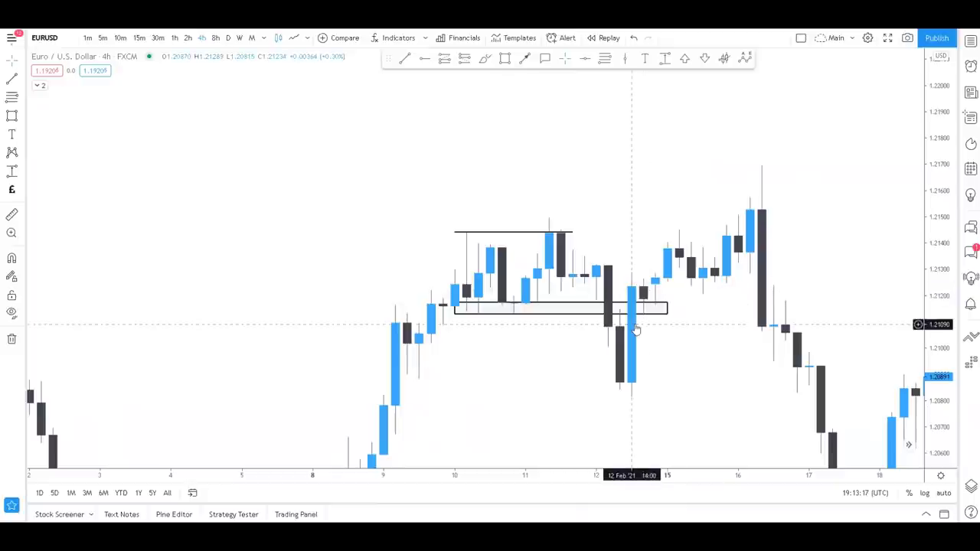
{"action": "left_click", "coordinate": [592, 312]}
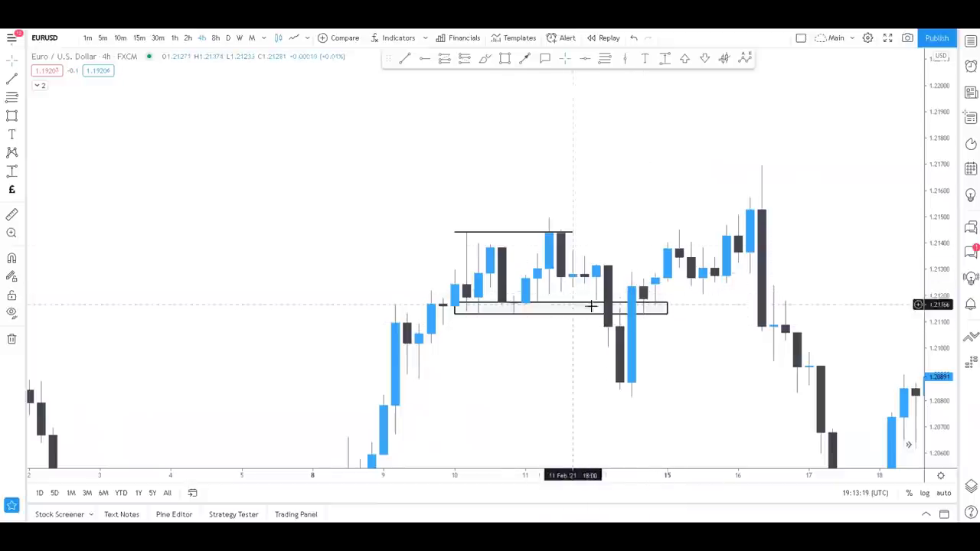
{"action": "left_click", "coordinate": [643, 260]}
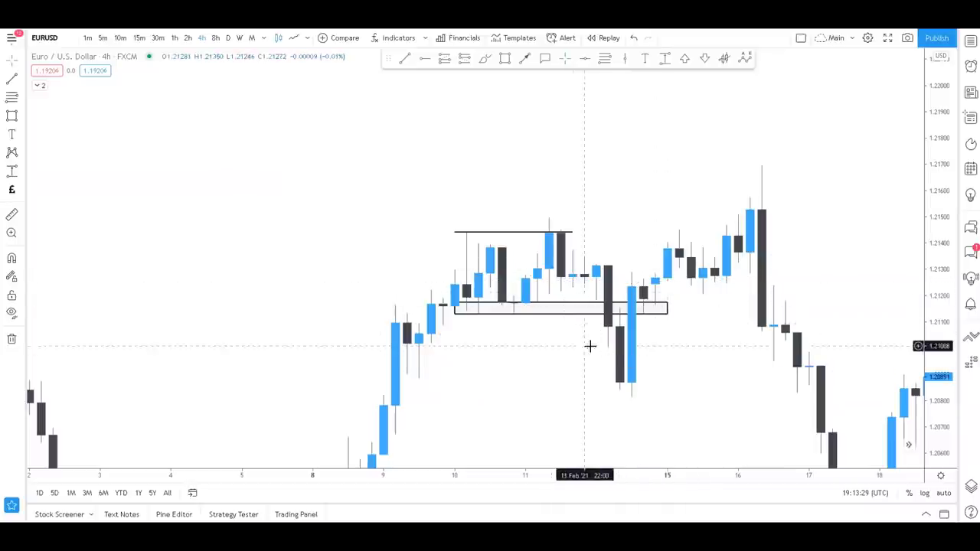
{"action": "left_click_drag", "start_coordinate": [703, 330], "coordinate": [636, 355]}
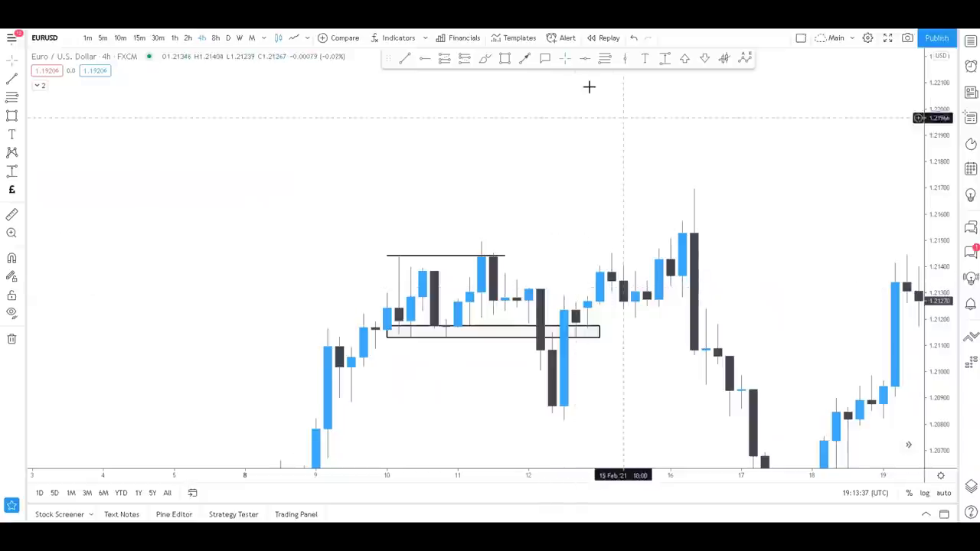
{"action": "left_click", "coordinate": [425, 59]}
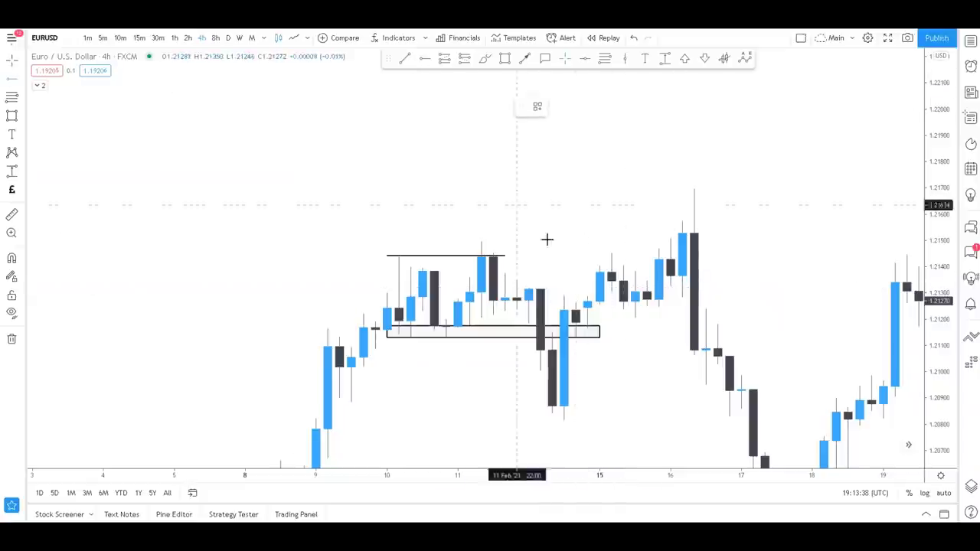
{"action": "left_click", "coordinate": [590, 252]}
{"action": "key", "text": "Delete"}
Step: Draw a horizontal trend line at the 15 February high at about 1.21453, and a down arrow above the candle whose wick pierces it
{"action": "left_click", "coordinate": [405, 59]}
{"action": "left_click", "coordinate": [587, 252]}
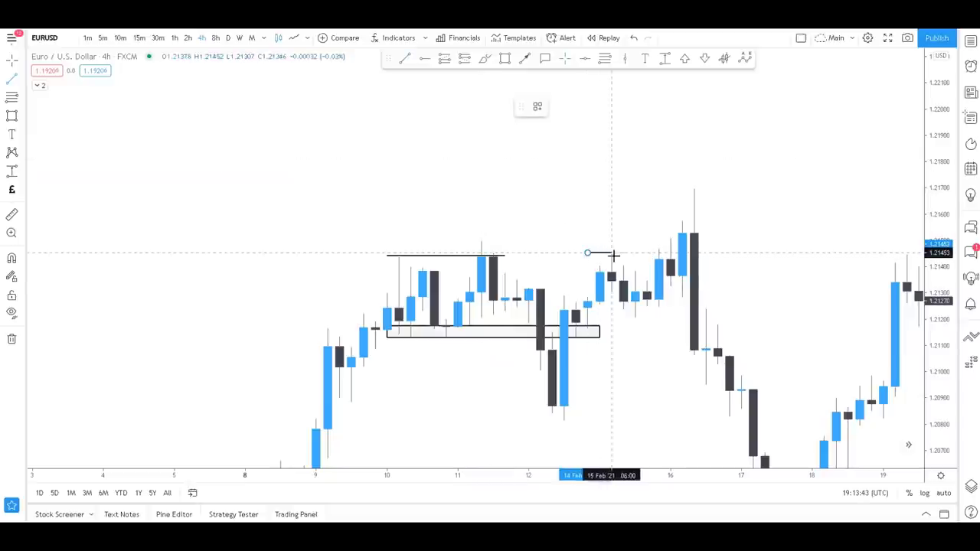
{"action": "left_click", "coordinate": [677, 253]}
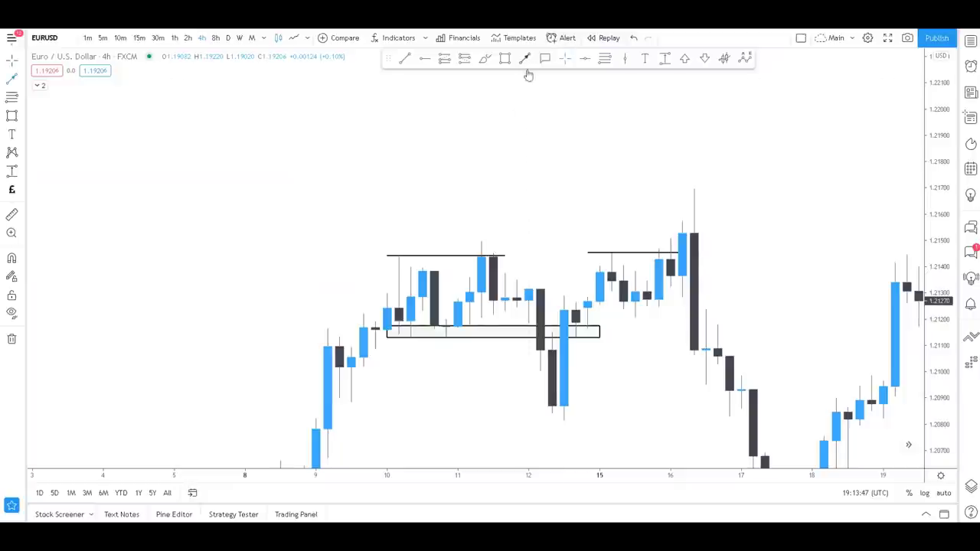
{"action": "left_click", "coordinate": [658, 207]}
{"action": "left_click", "coordinate": [658, 243]}
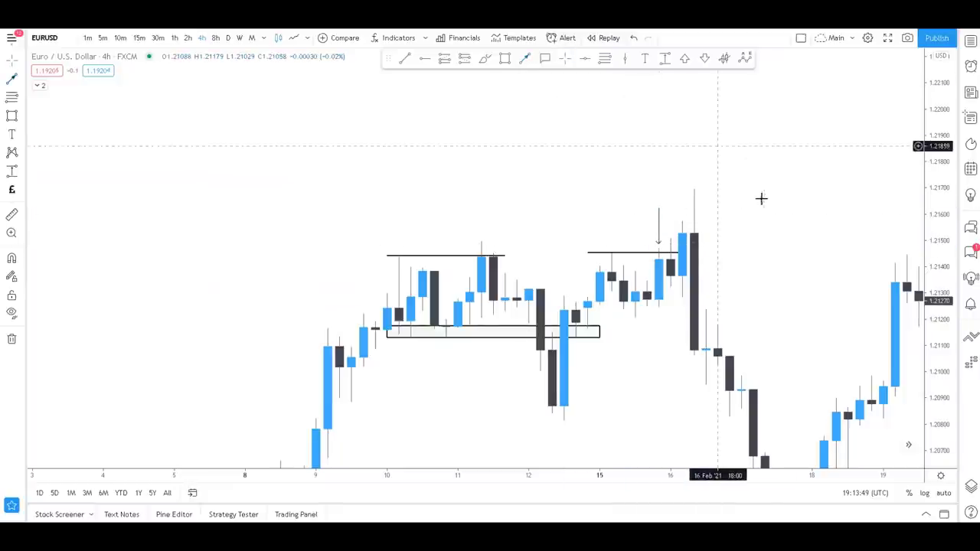
Step: Start bar replay from the 16 February candle that closes above the newest high line, and advance the replay by one candle
{"action": "left_click_drag", "start_coordinate": [761, 198], "coordinate": [711, 214]}
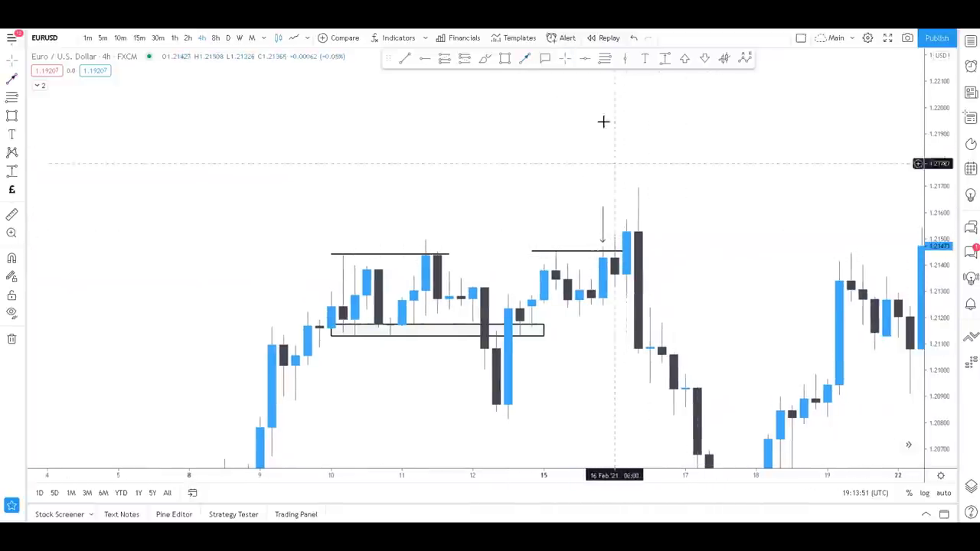
{"action": "left_click", "coordinate": [609, 38]}
{"action": "left_click", "coordinate": [633, 170]}
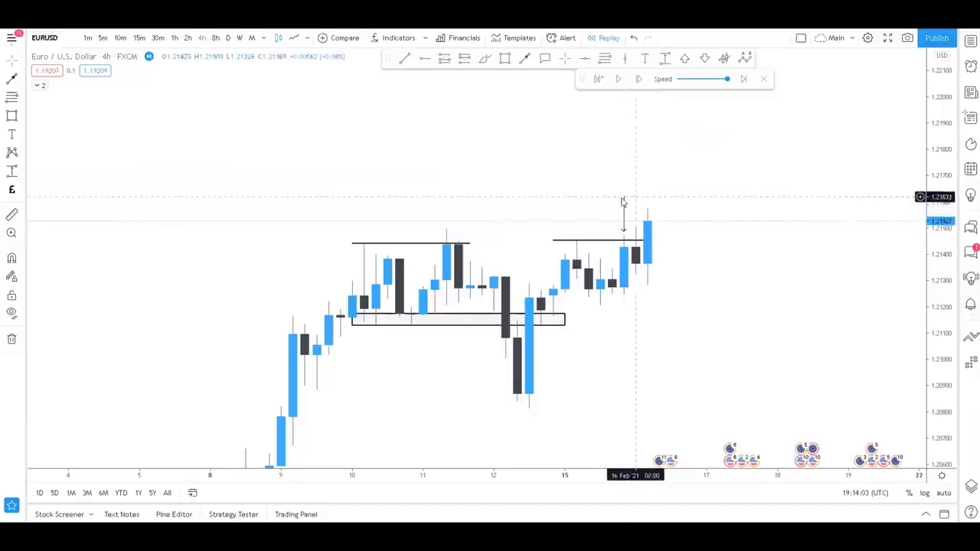
{"action": "left_click", "coordinate": [639, 80]}
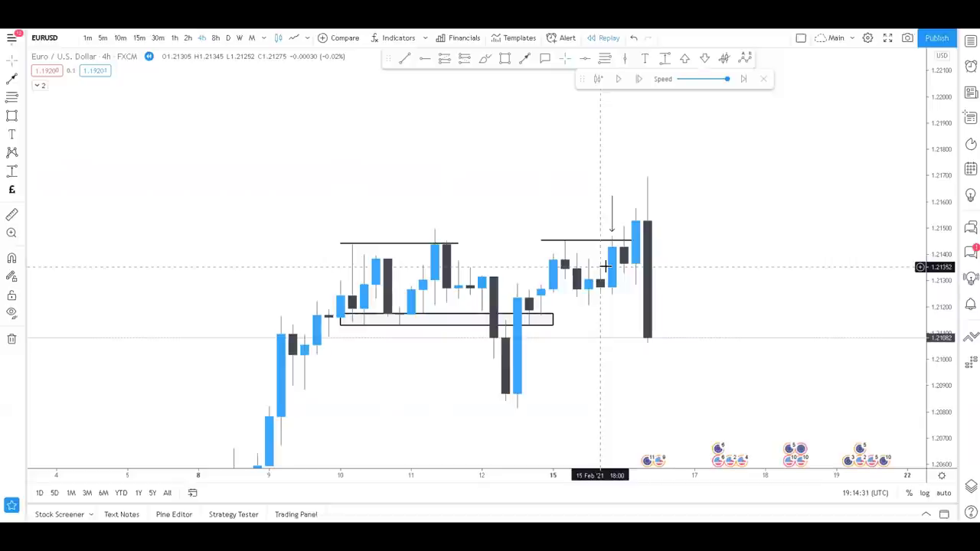
Step: Add a text note beside the latest candles reading "1. Directional bias", "2. Area of interest" and "3. Entry trigger" on separate lines
{"action": "left_click", "coordinate": [644, 59]}
{"action": "left_click", "coordinate": [740, 218]}
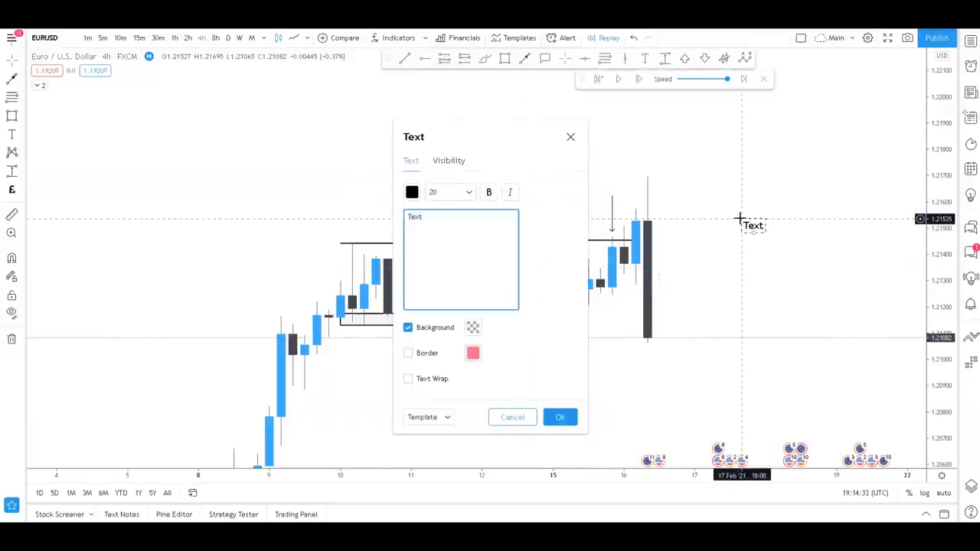
{"action": "type", "text": "1. Directi"}
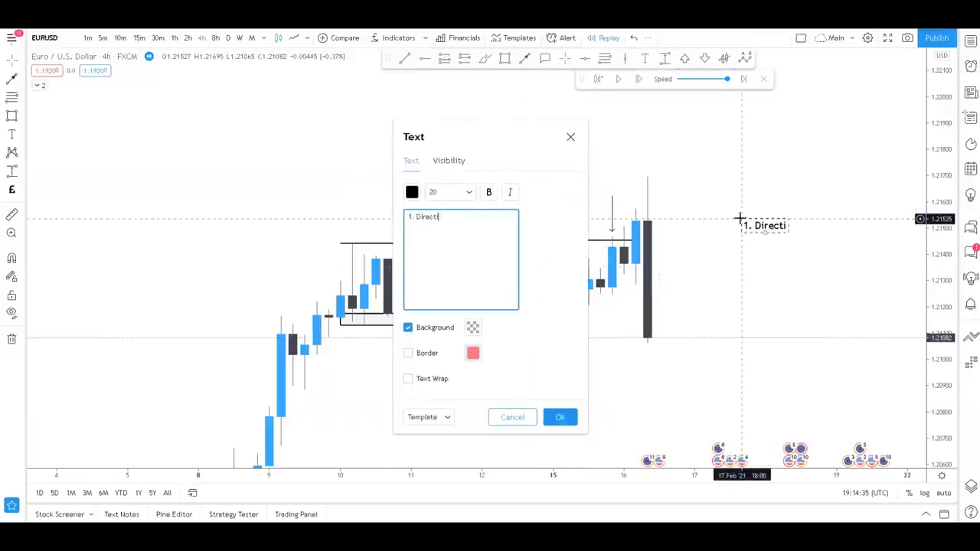
{"action": "type", "text": "onal bias"}
{"action": "key", "text": "Return"}
{"action": "type", "text": "2. Area of inter"}
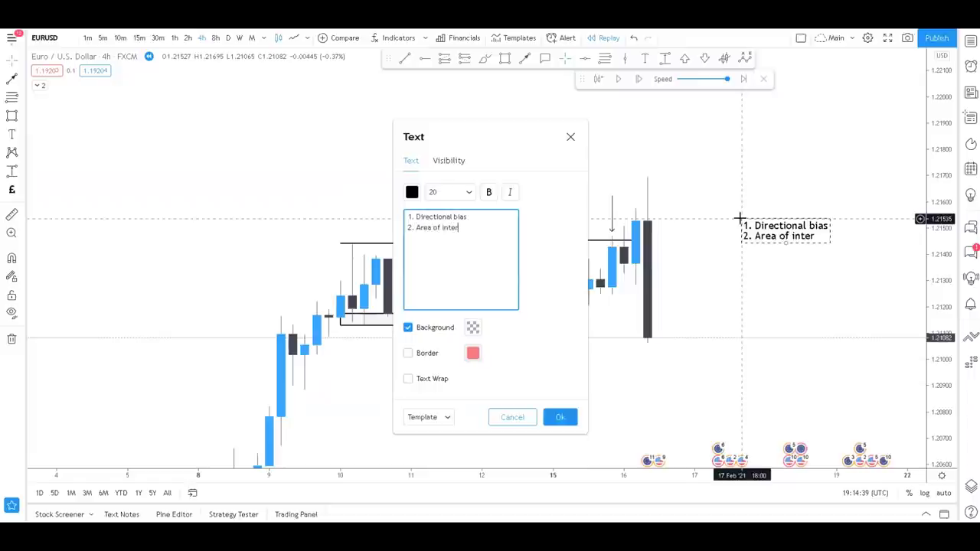
{"action": "type", "text": "3. Ent"}
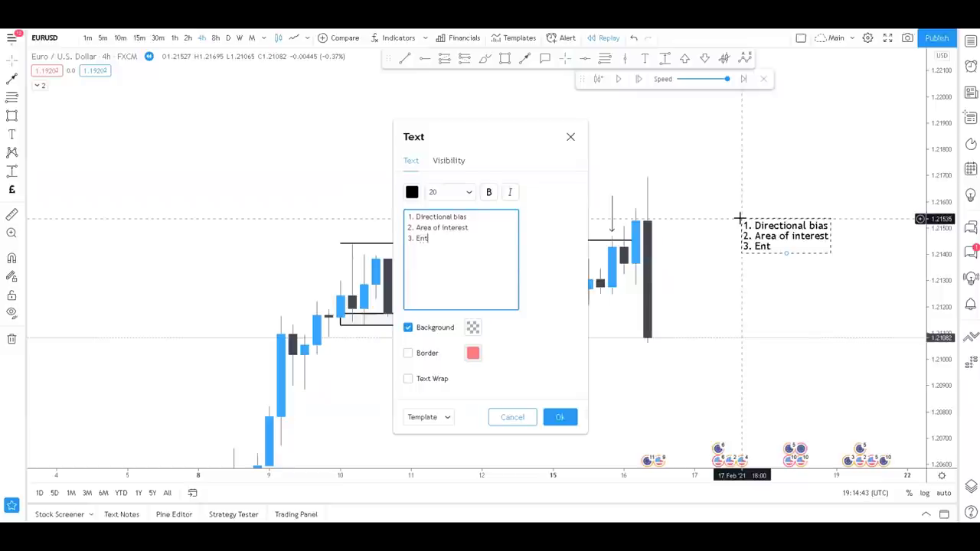
{"action": "type", "text": "ry trigger"}
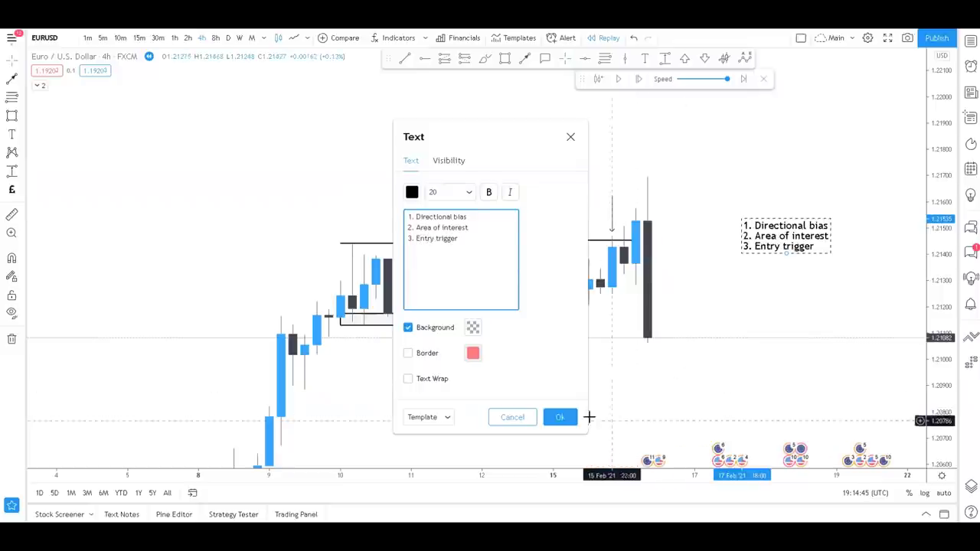
{"action": "left_click", "coordinate": [561, 417]}
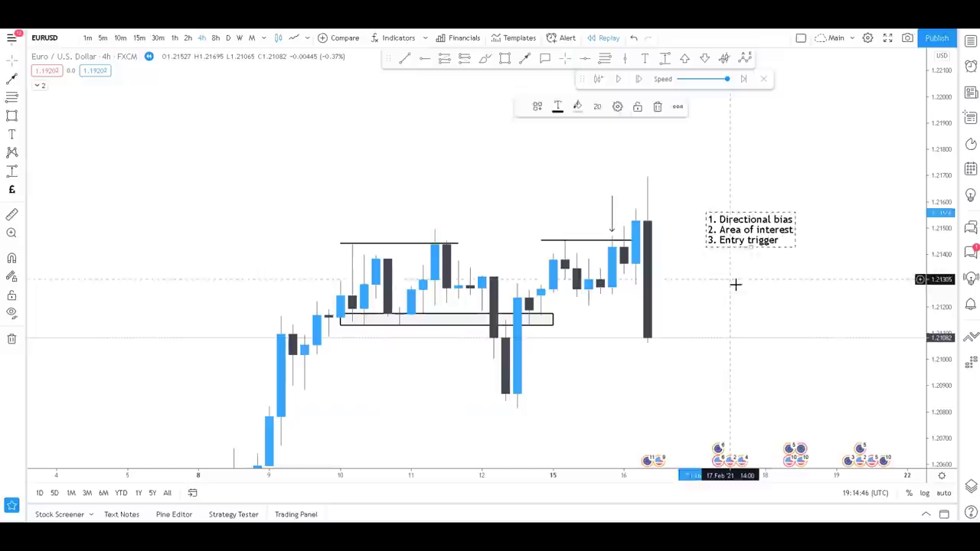
Step: Add "(4h)", "(1h)" and "(5m)" to the note's three items, insert "Market structure" below the first one, and shift the note slightly
{"action": "double_click", "coordinate": [746, 230]}
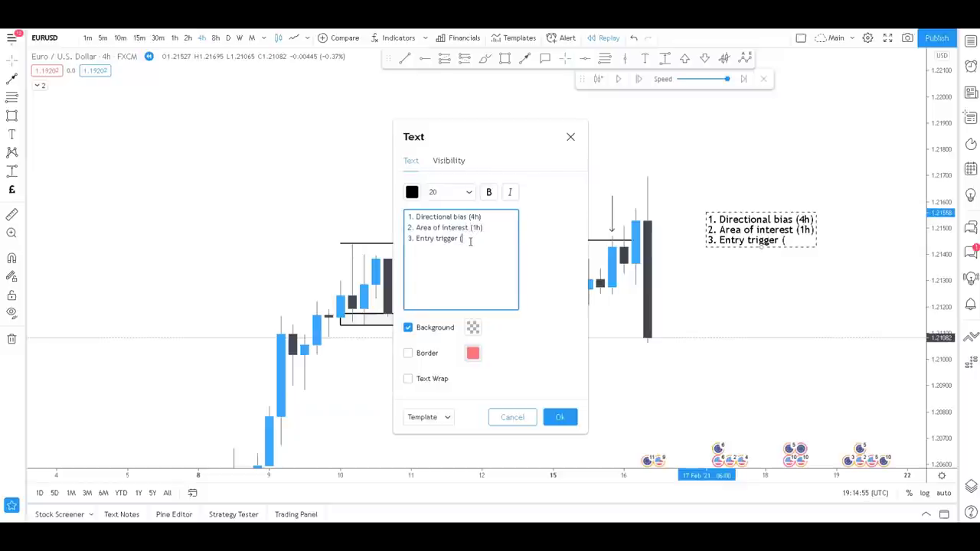
{"action": "left_click", "coordinate": [560, 422]}
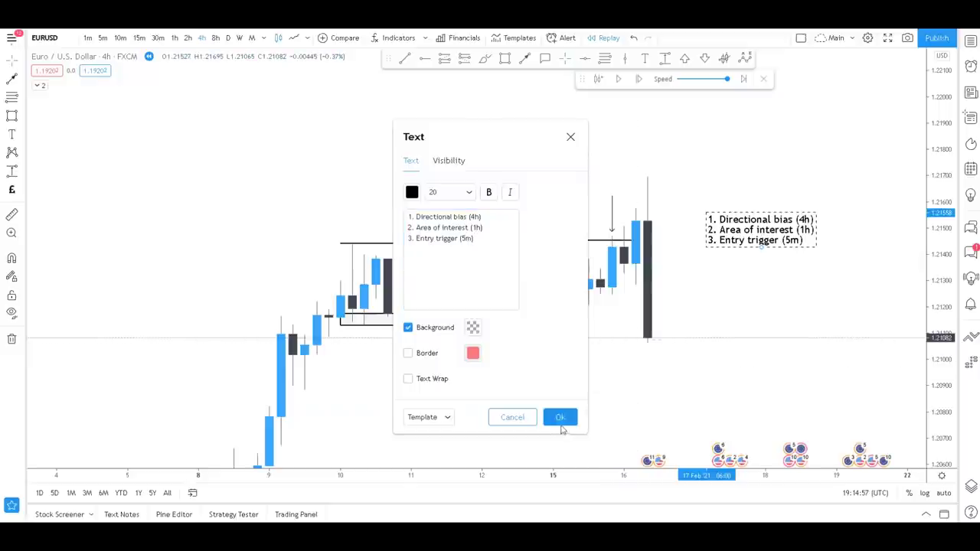
{"action": "double_click", "coordinate": [784, 243]}
{"action": "left_click", "coordinate": [502, 215]}
{"action": "key", "text": "Return"}
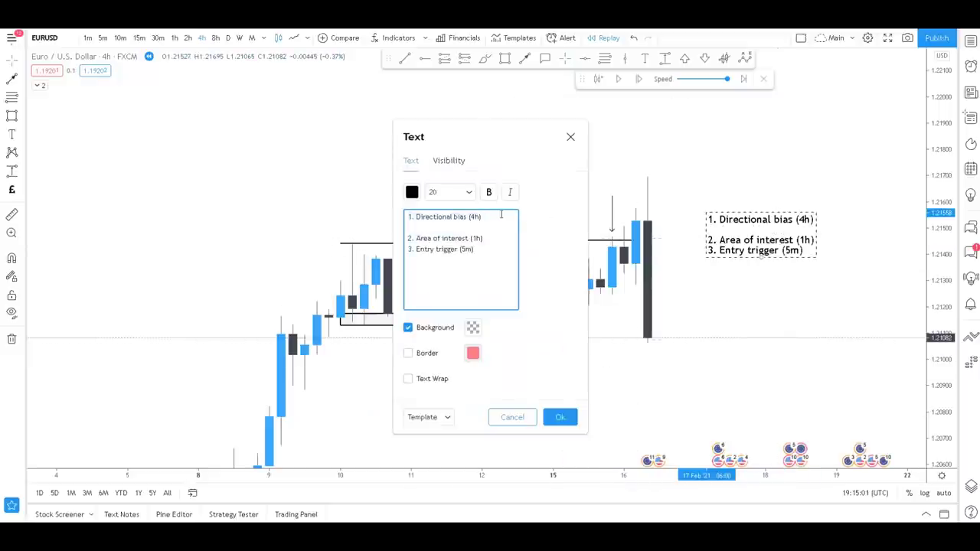
{"action": "key", "text": "Return"}
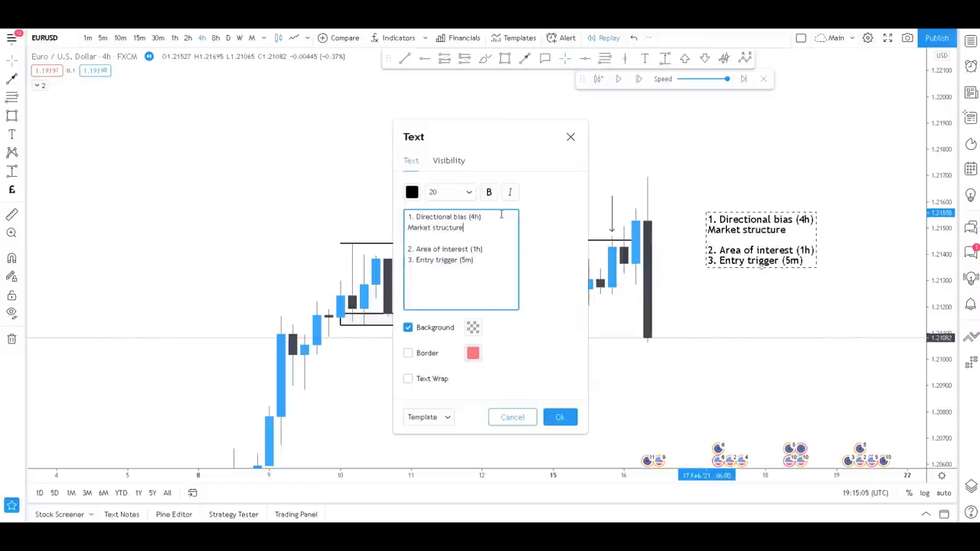
{"action": "left_click", "coordinate": [559, 417]}
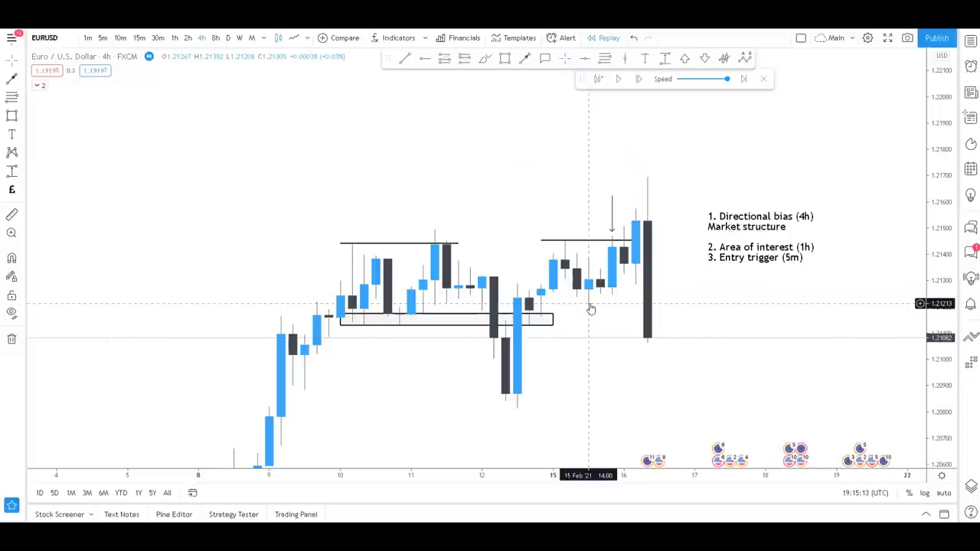
{"action": "left_click_drag", "start_coordinate": [691, 232], "coordinate": [703, 225]}
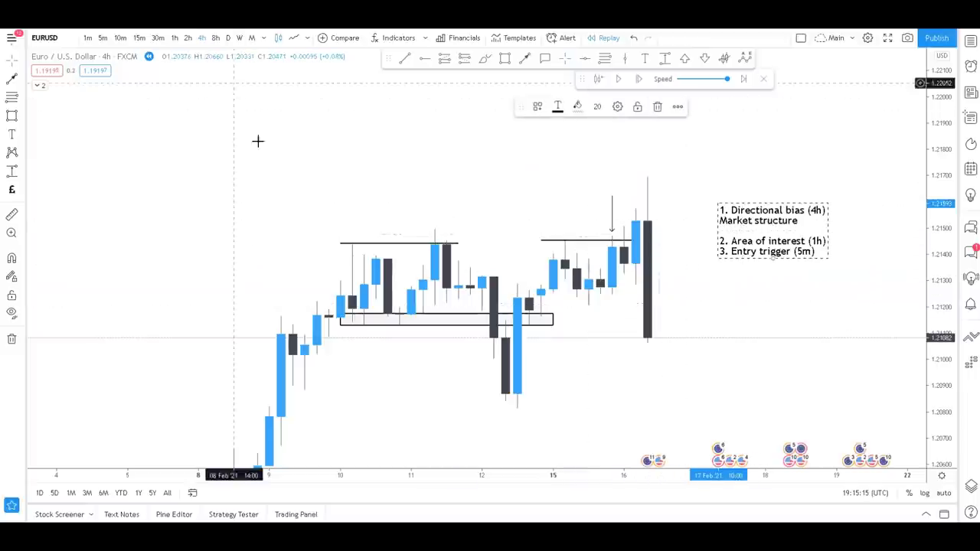
Step: Examine the 16 February breakout above the high line on the 30-minute chart and return to the 4-hour chart
{"action": "scroll", "coordinate": [566, 253], "scroll_direction": "down", "scroll_amount": 1}
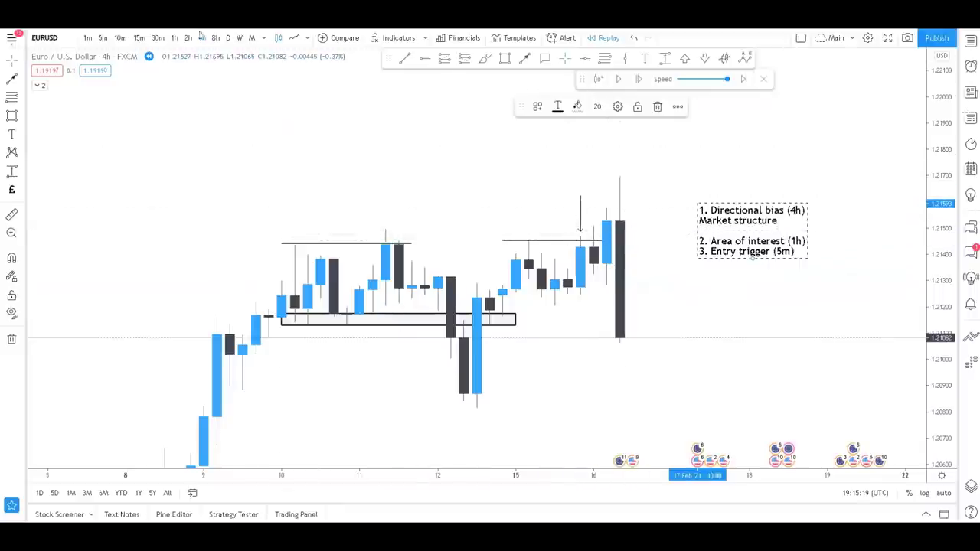
{"action": "left_click", "coordinate": [159, 39]}
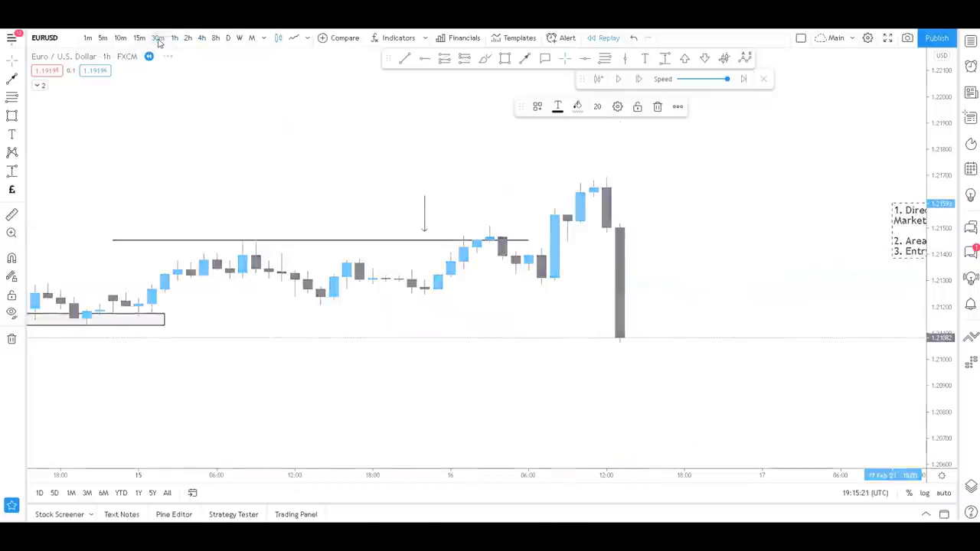
{"action": "scroll", "coordinate": [604, 291], "scroll_direction": "down", "scroll_amount": 4}
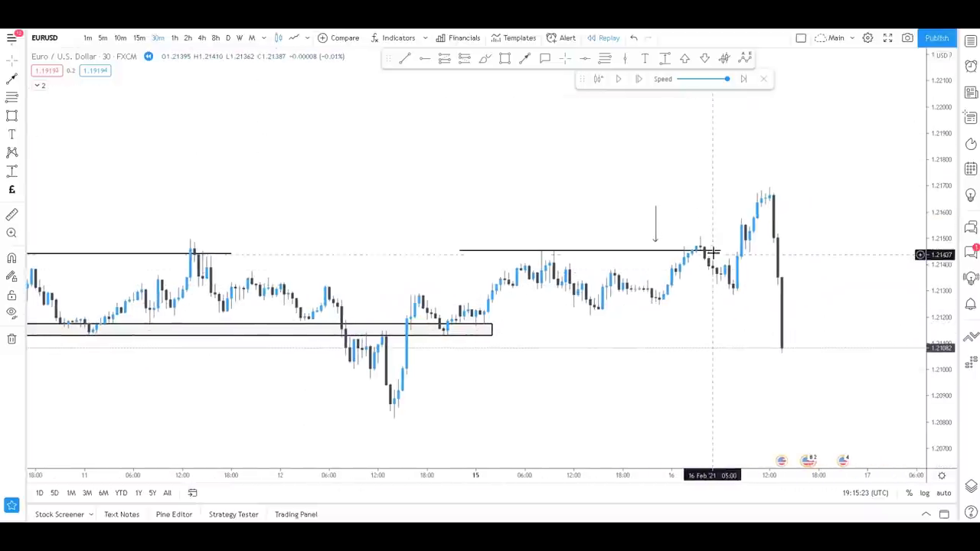
{"action": "left_click_drag", "start_coordinate": [719, 253], "coordinate": [766, 252]}
{"action": "scroll", "coordinate": [774, 264], "scroll_direction": "up", "scroll_amount": 2}
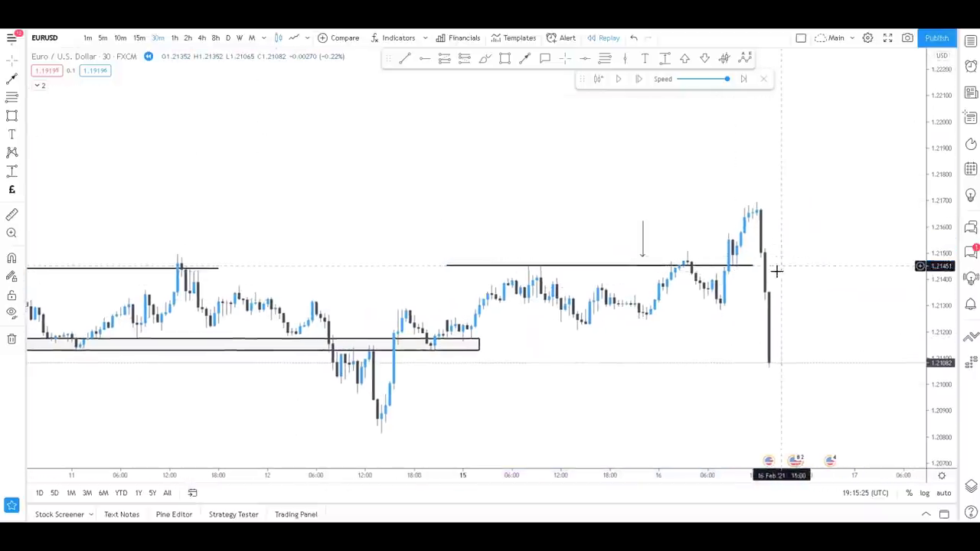
{"action": "scroll", "coordinate": [646, 263], "scroll_direction": "up", "scroll_amount": 1}
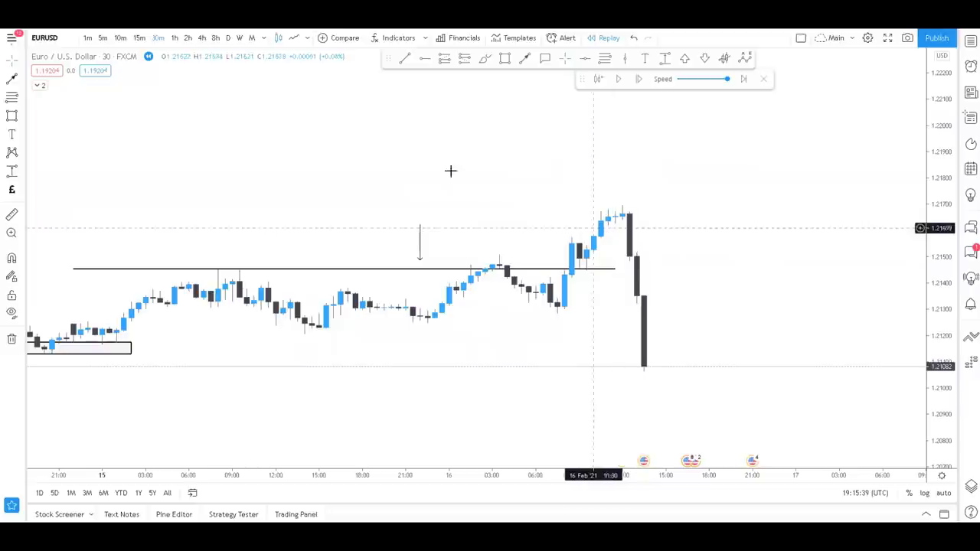
{"action": "left_click", "coordinate": [202, 37]}
{"action": "scroll", "coordinate": [585, 208], "scroll_direction": "up", "scroll_amount": 2}
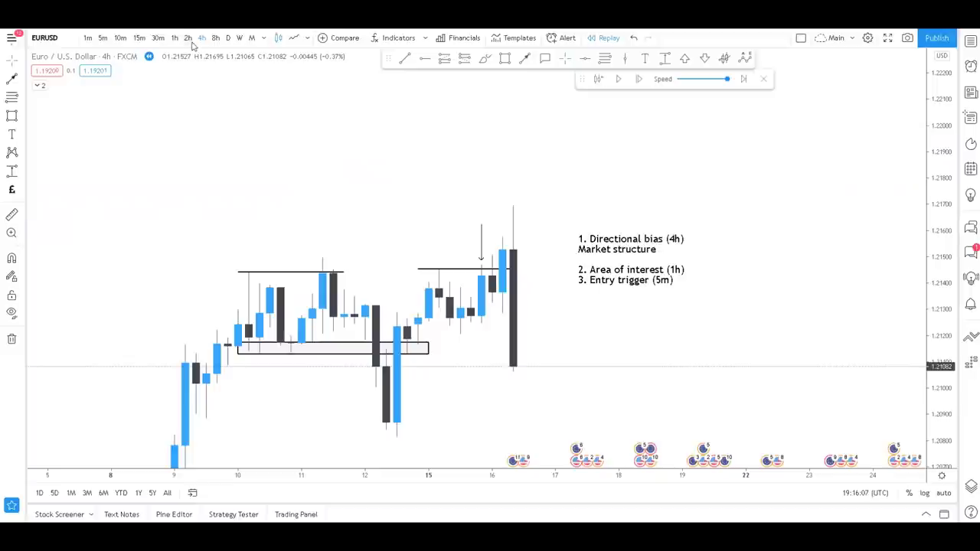
Step: Compare the 16 February breakout with its 15-minute candles and switch back to the 4-hour chart
{"action": "left_click", "coordinate": [138, 38]}
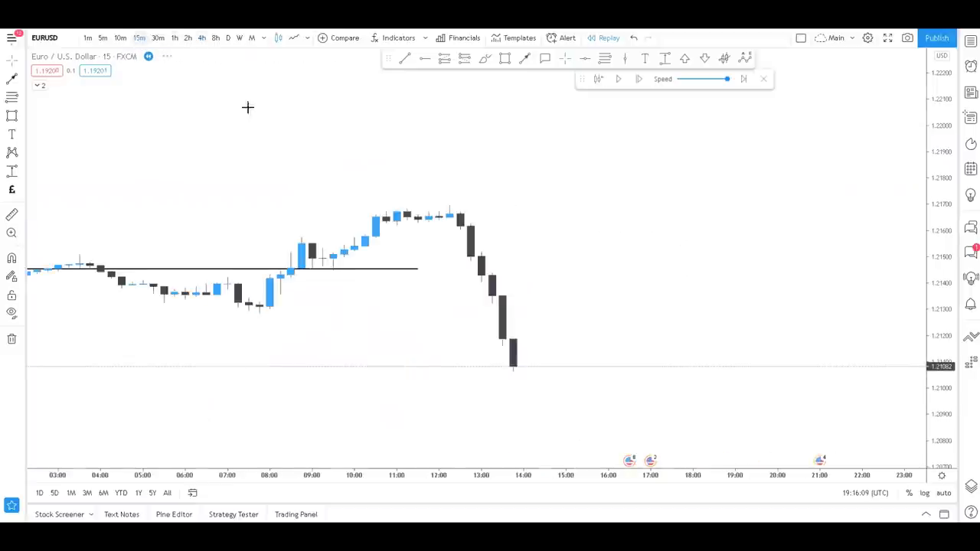
{"action": "left_click_drag", "start_coordinate": [690, 300], "coordinate": [619, 295]}
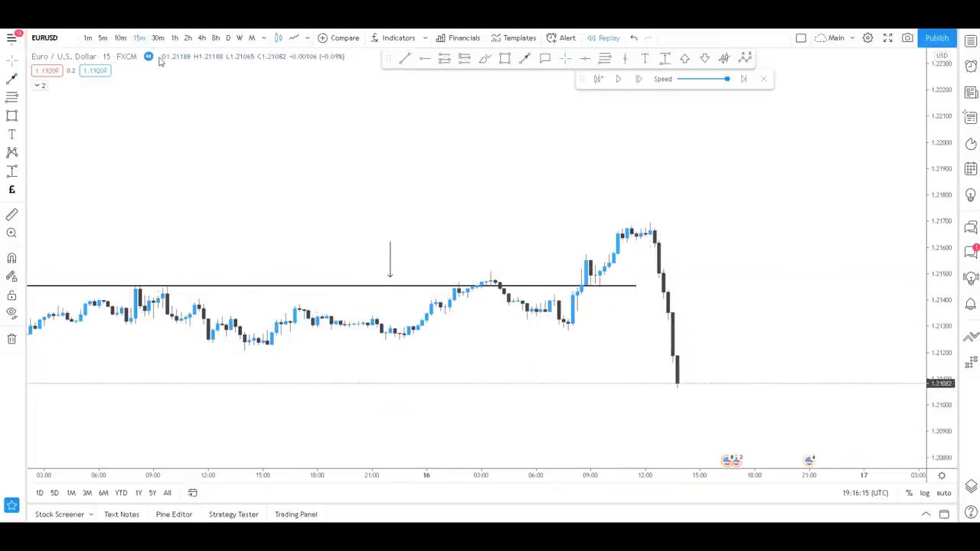
{"action": "left_click", "coordinate": [200, 37]}
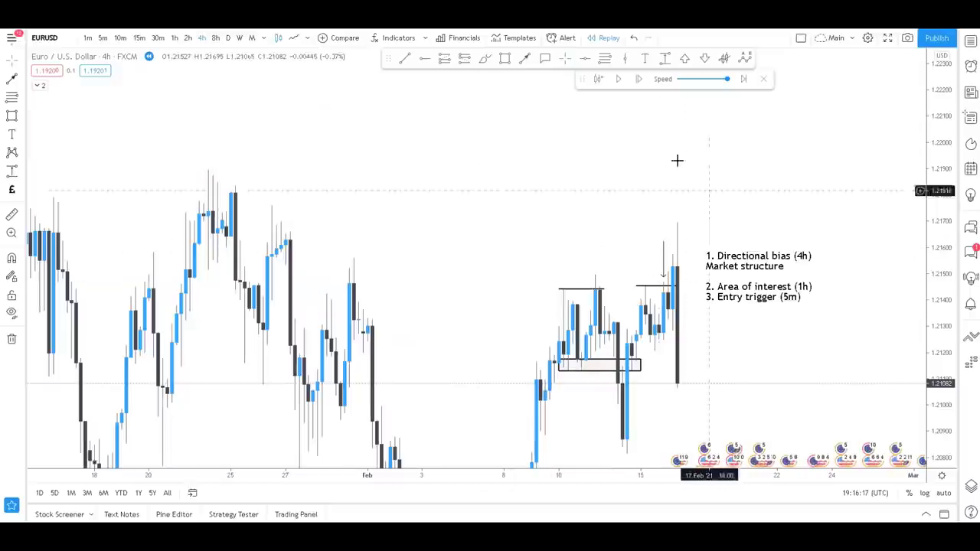
Step: Advance the replay several candles past the large bearish 16 February candle
{"action": "scroll", "coordinate": [714, 327], "scroll_direction": "up", "scroll_amount": 2}
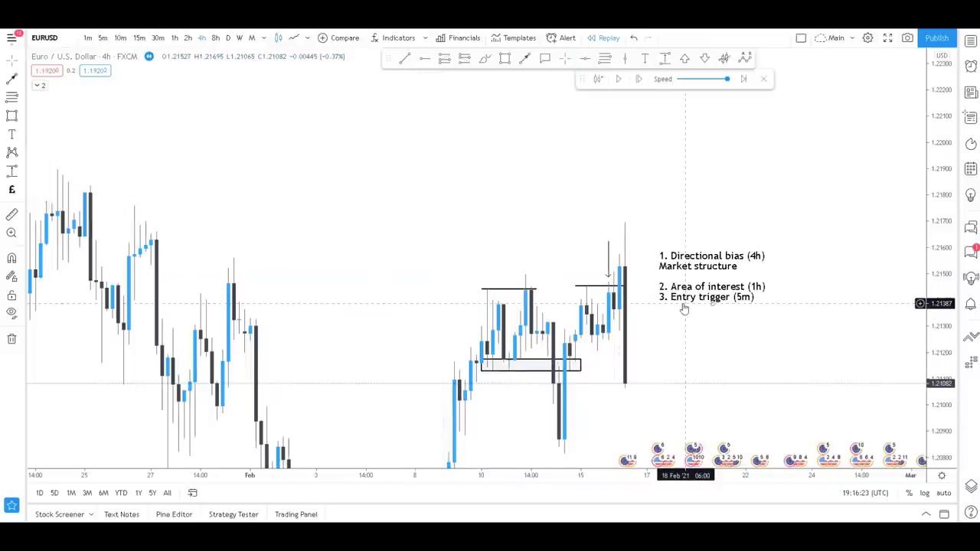
{"action": "scroll", "coordinate": [728, 135], "scroll_direction": "down", "scroll_amount": 5}
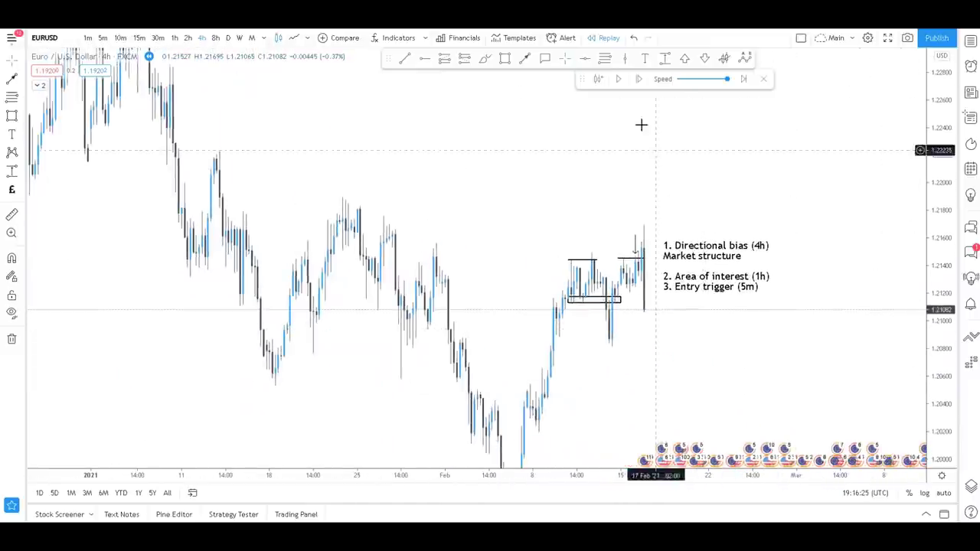
{"action": "left_click", "coordinate": [635, 79]}
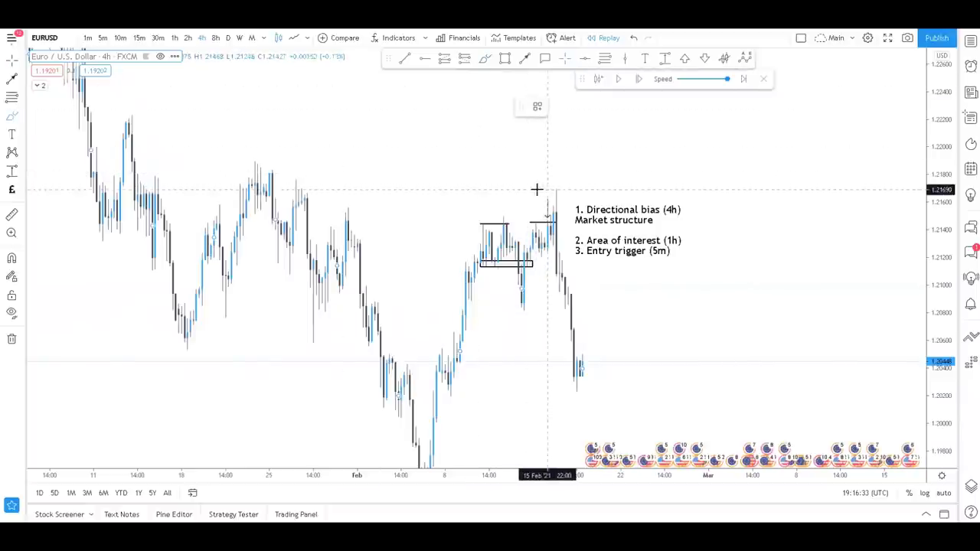
Step: Sketch freehand brush strokes around the 16 February high and the move below it, and delete them all
{"action": "left_click_drag", "start_coordinate": [535, 188], "coordinate": [664, 185]}
{"action": "left_click_drag", "start_coordinate": [555, 206], "coordinate": [618, 200]}
{"action": "mouse_move", "coordinate": [656, 304]}
{"action": "left_mouse_down"}
{"action": "mouse_move", "coordinate": [722, 155]}
{"action": "mouse_move", "coordinate": [779, 375]}
{"action": "mouse_move", "coordinate": [850, 463]}
{"action": "left_mouse_up"}
{"action": "key", "text": "Delete"}
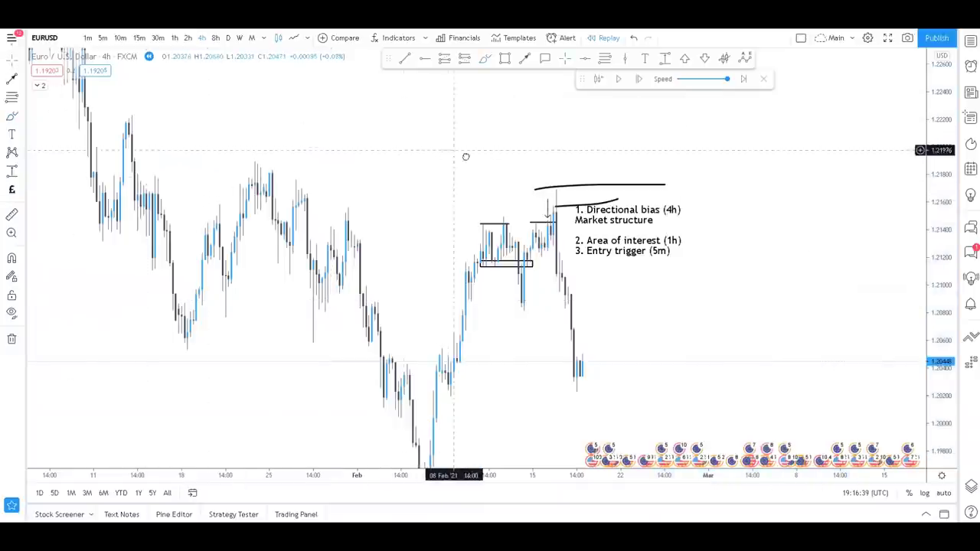
{"action": "scroll", "coordinate": [553, 184], "scroll_direction": "up", "scroll_amount": 2}
{"action": "key", "text": "Delete"}
{"action": "left_click", "coordinate": [618, 215]}
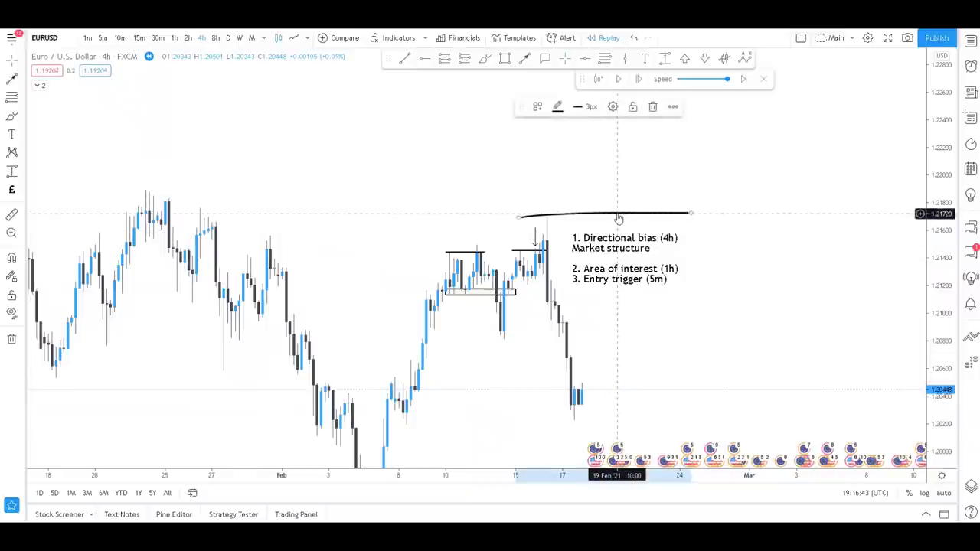
{"action": "key", "text": "Delete"}
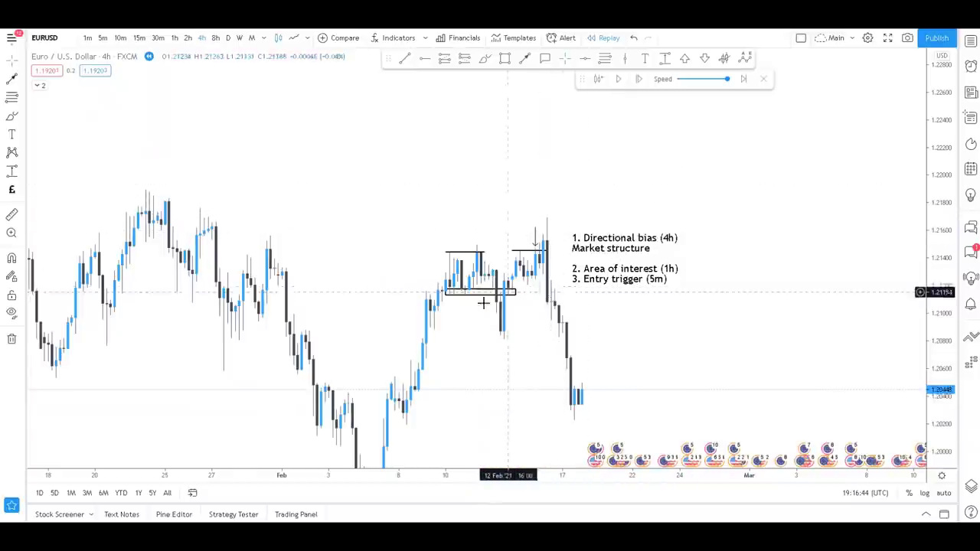
Step: Draw a horizontal trend line at the 14 January high at about 1.21790, extending to 26 January
{"action": "left_click_drag", "start_coordinate": [460, 350], "coordinate": [728, 376]}
{"action": "left_click_drag", "start_coordinate": [664, 288], "coordinate": [457, 125]}
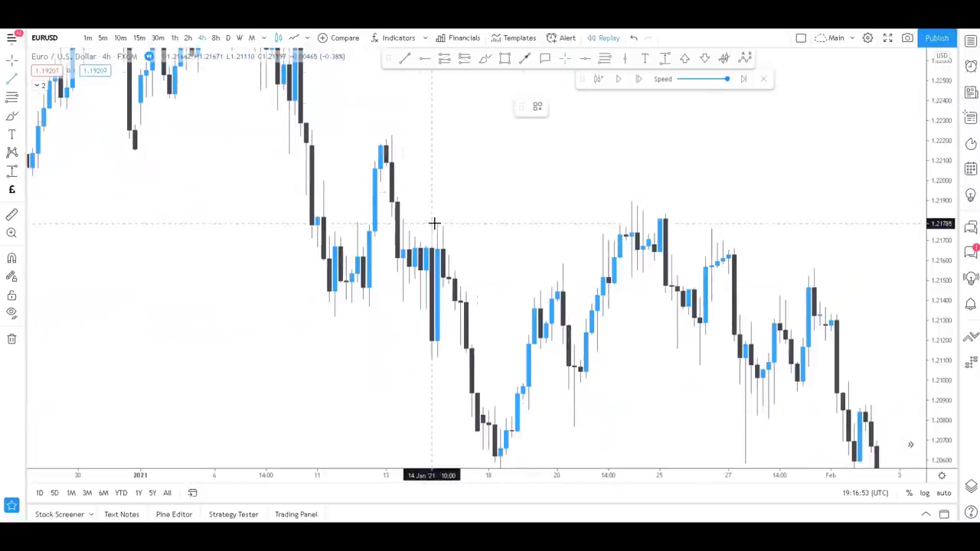
{"action": "left_click_drag", "start_coordinate": [454, 224], "coordinate": [648, 240]}
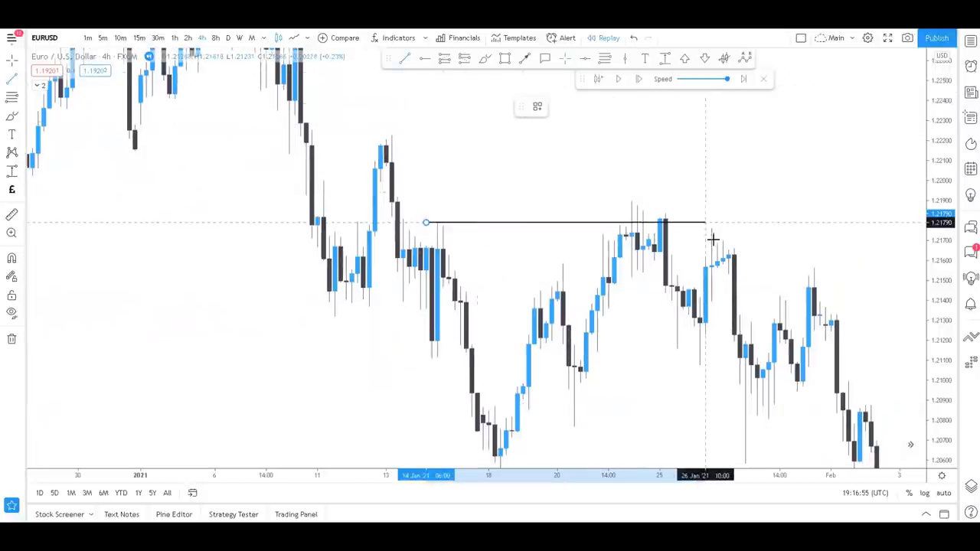
{"action": "left_click_drag", "start_coordinate": [712, 239], "coordinate": [721, 240]}
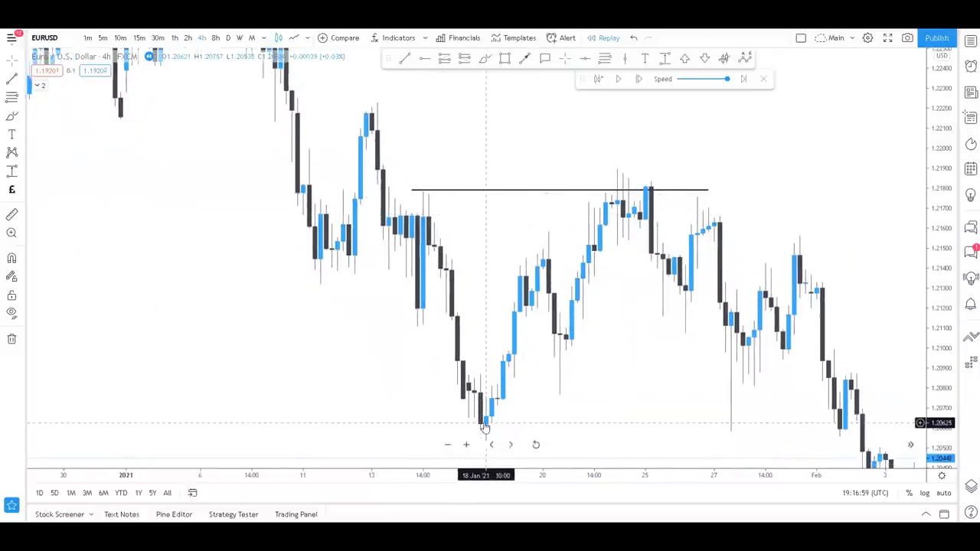
Step: On the 2-hour chart, draw a horizontal trend line at about 1.20864 from 15 to 20 January
{"action": "left_click", "coordinate": [188, 37]}
{"action": "left_click_drag", "start_coordinate": [422, 348], "coordinate": [477, 348]}
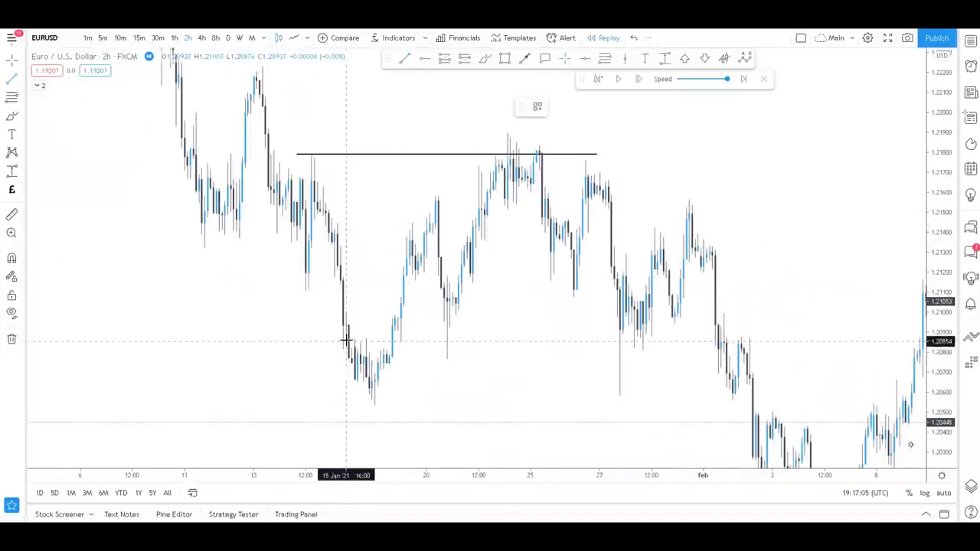
{"action": "left_click", "coordinate": [453, 351]}
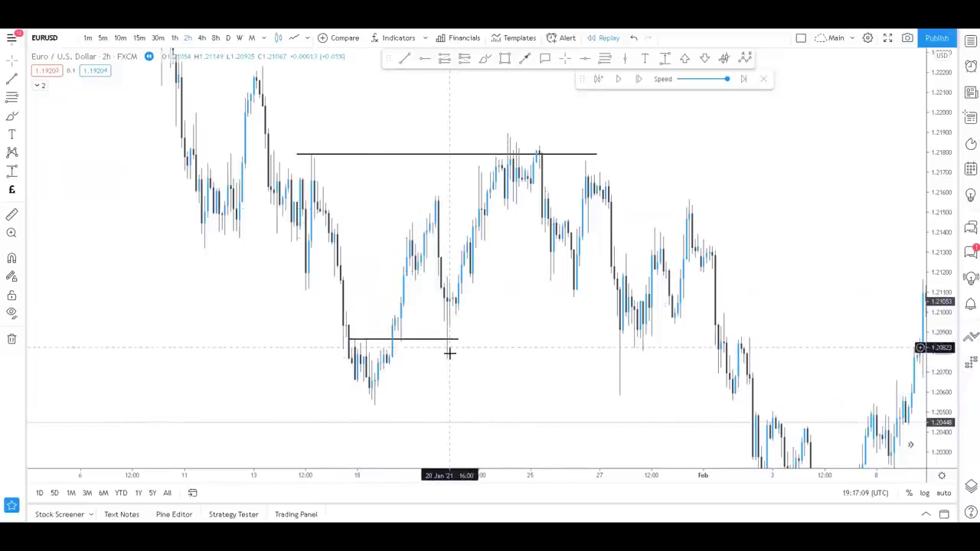
Step: Return to the 4-hour chart and delete the short trend line above the 18 January low
{"action": "left_click", "coordinate": [202, 37]}
{"action": "scroll", "coordinate": [551, 271], "scroll_direction": "up", "scroll_amount": 3}
{"action": "left_click_drag", "start_coordinate": [552, 271], "coordinate": [373, 345]}
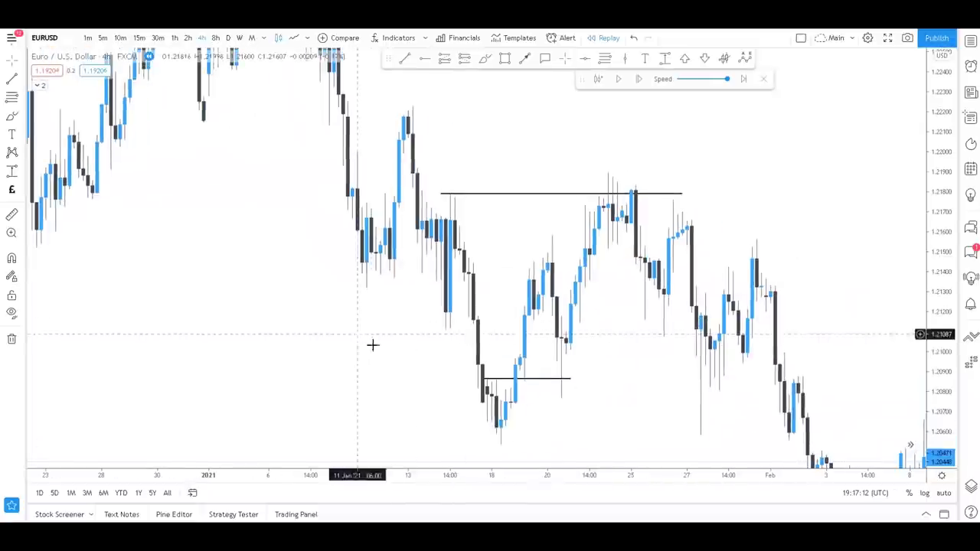
{"action": "left_click", "coordinate": [552, 380]}
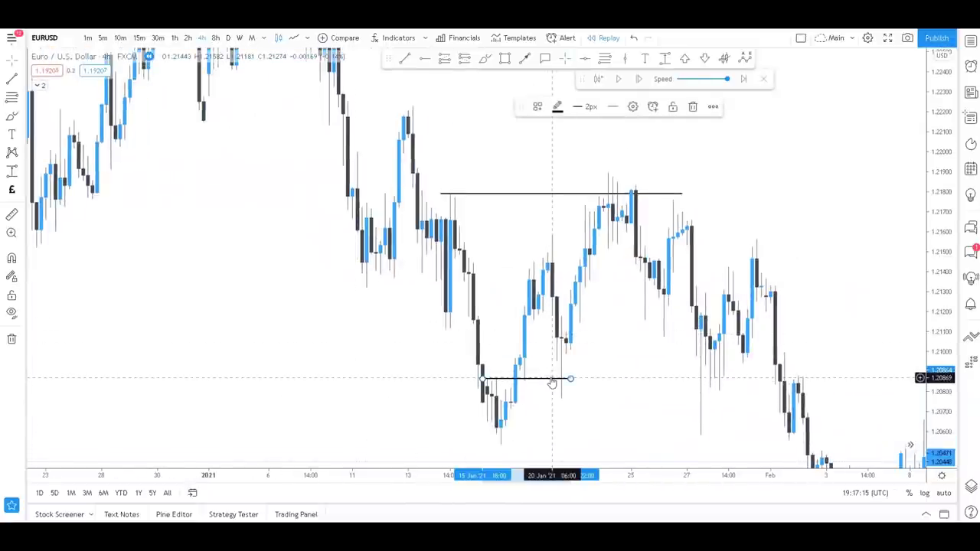
{"action": "key", "text": "Delete"}
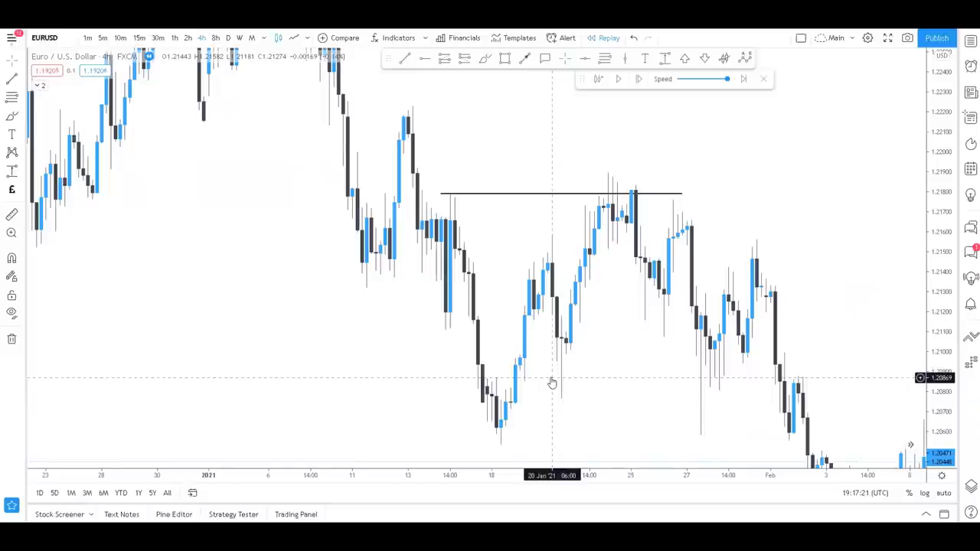
Step: Restart the bar replay at the large bearish 25 January candle that falls back below the high line
{"action": "left_click_drag", "start_coordinate": [620, 326], "coordinate": [582, 356]}
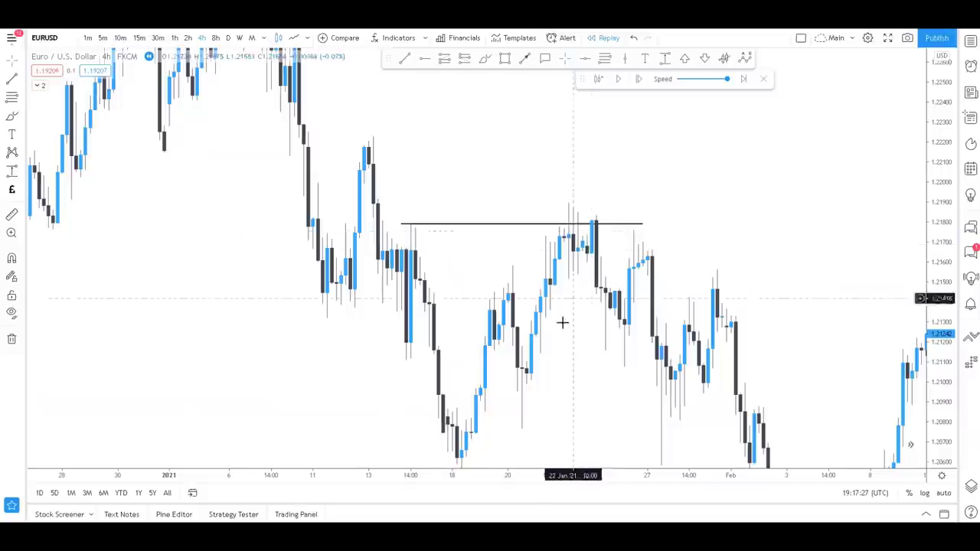
{"action": "scroll", "coordinate": [590, 367], "scroll_direction": "up", "scroll_amount": 2}
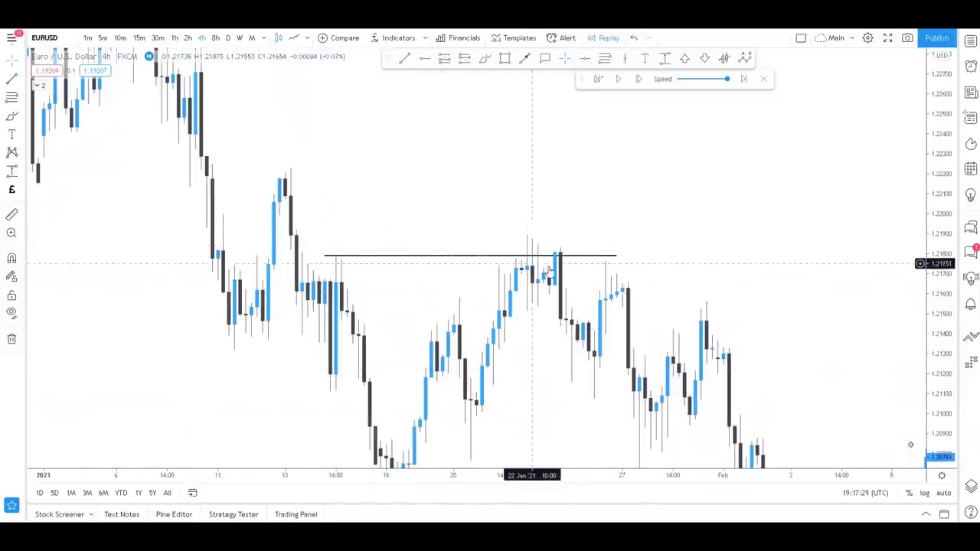
{"action": "left_click", "coordinate": [597, 79]}
{"action": "left_click", "coordinate": [567, 169]}
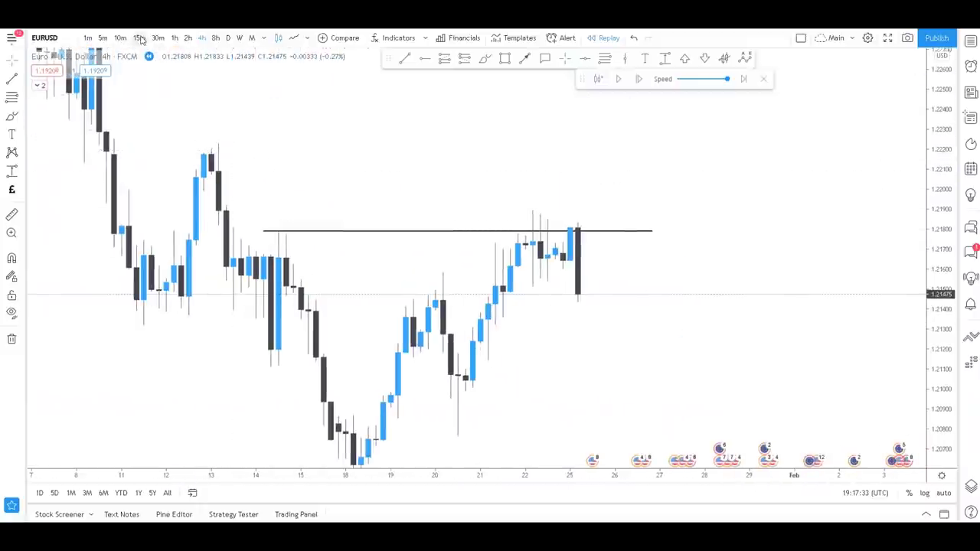
Step: Examine the 22 to 25 January attempts at the high line on the 15-minute chart, and try the 1-minute chart
{"action": "left_click", "coordinate": [138, 37]}
{"action": "scroll", "coordinate": [574, 276], "scroll_direction": "up", "scroll_amount": 3}
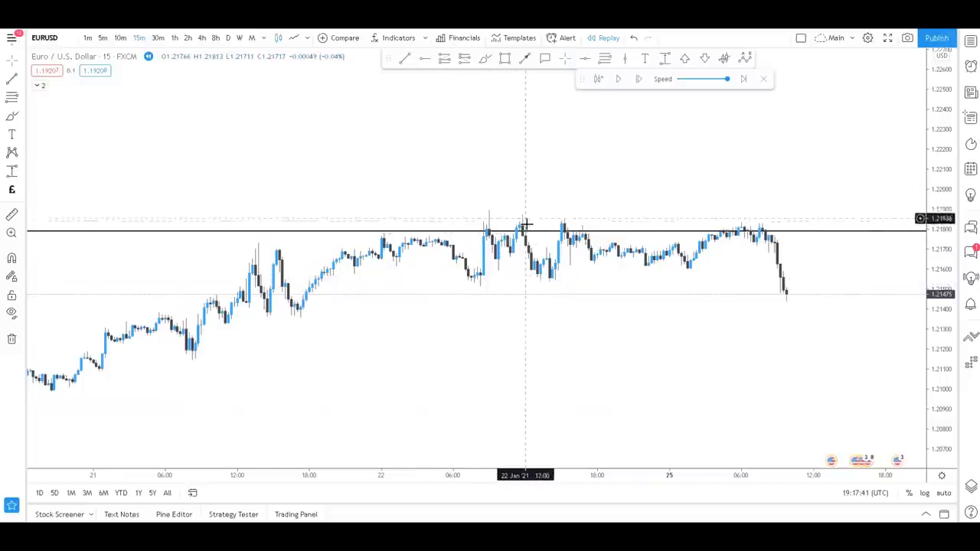
{"action": "scroll", "coordinate": [561, 236], "scroll_direction": "down", "scroll_amount": 3}
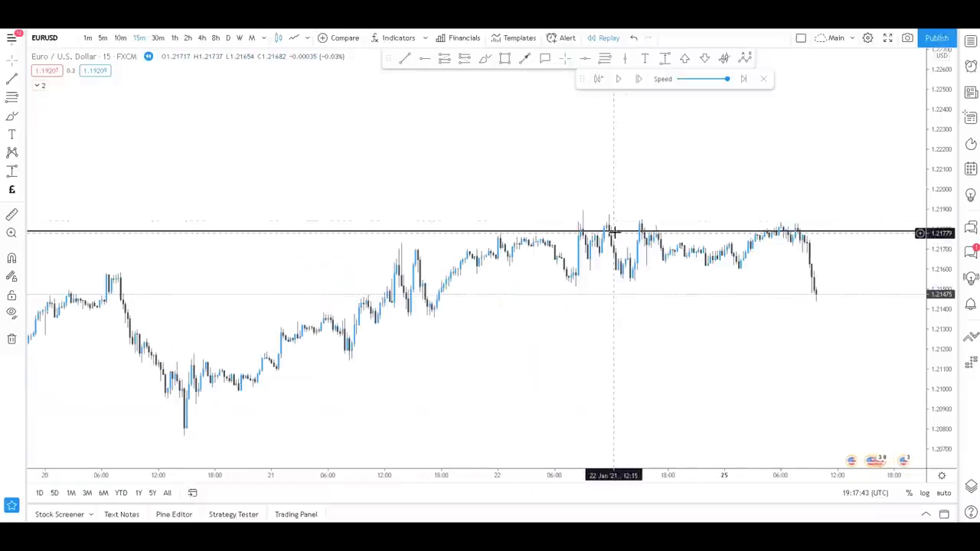
{"action": "scroll", "coordinate": [612, 231], "scroll_direction": "up", "scroll_amount": 2}
{"action": "left_click", "coordinate": [89, 39]}
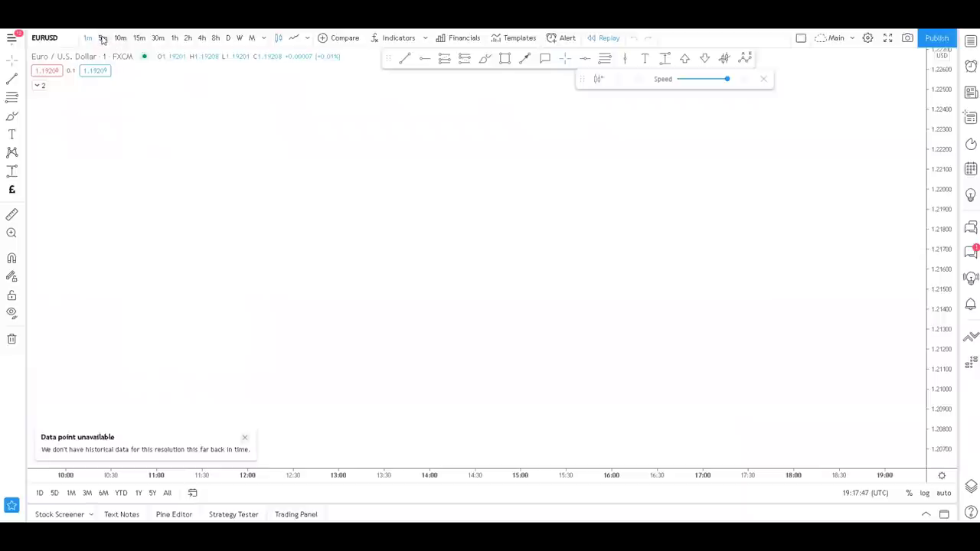
Step: From the 1-hour chart, restart the bar replay late on 25 January and examine the 22 January breaks above the high line on the 5-minute chart
{"action": "left_click", "coordinate": [102, 39]}
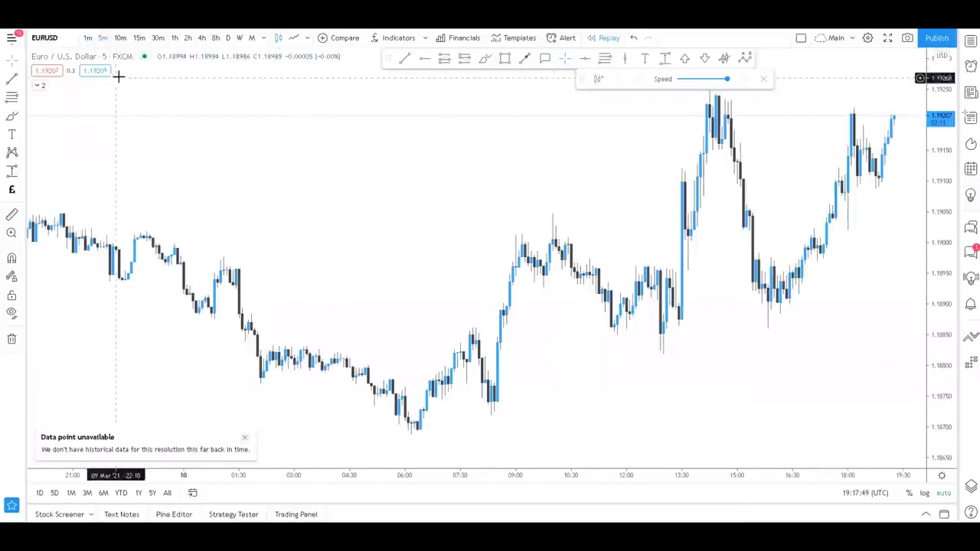
{"action": "left_click", "coordinate": [174, 38]}
{"action": "scroll", "coordinate": [219, 138], "scroll_direction": "left", "scroll_amount": 10}
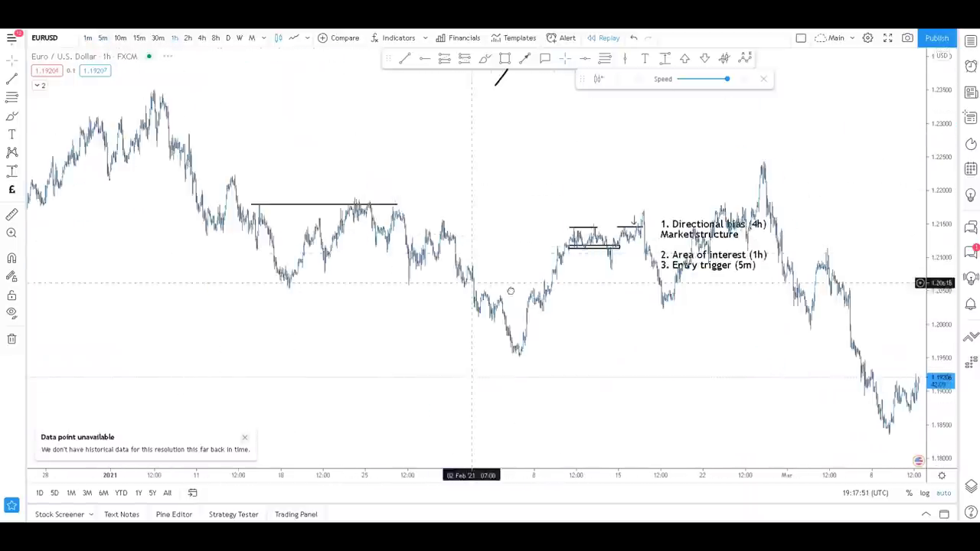
{"action": "scroll", "coordinate": [486, 358], "scroll_direction": "up", "scroll_amount": 5}
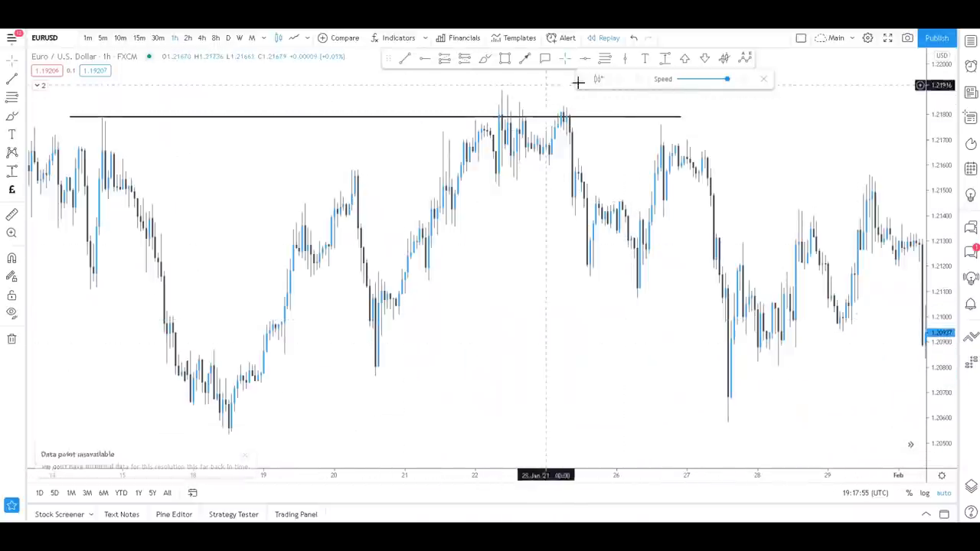
{"action": "left_click", "coordinate": [599, 119]}
{"action": "left_click", "coordinate": [102, 38]}
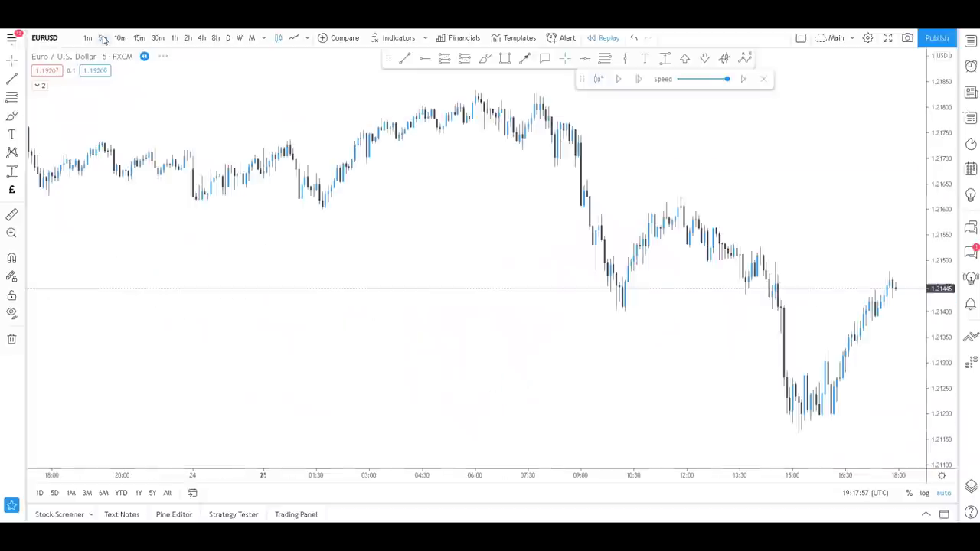
{"action": "scroll", "coordinate": [794, 247], "scroll_direction": "up", "scroll_amount": 10}
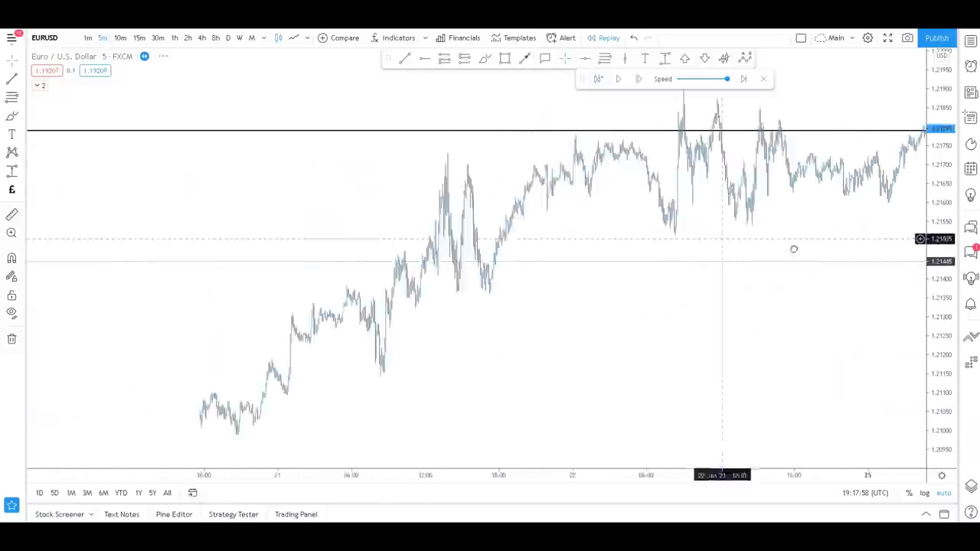
{"action": "scroll", "coordinate": [659, 276], "scroll_direction": "up", "scroll_amount": 1}
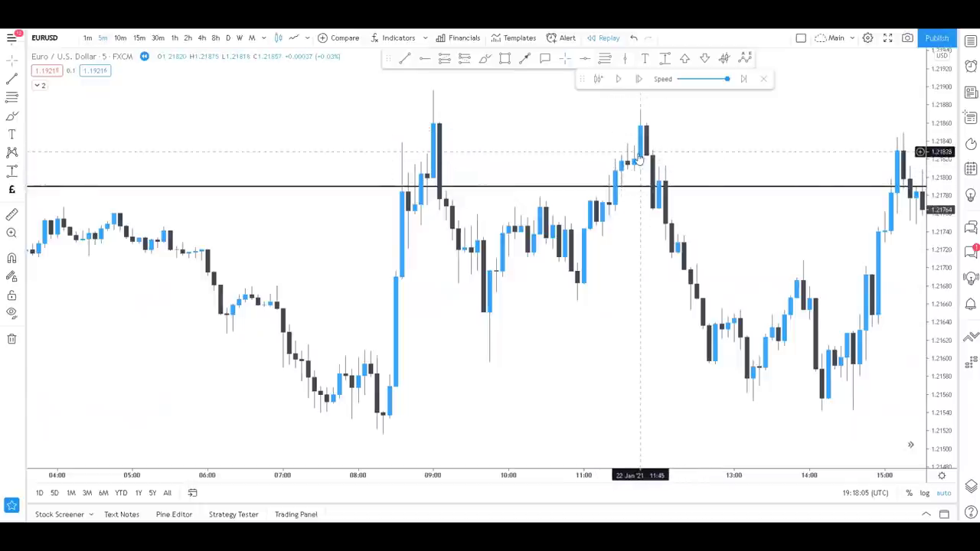
{"action": "scroll", "coordinate": [582, 162], "scroll_direction": "down", "scroll_amount": 3}
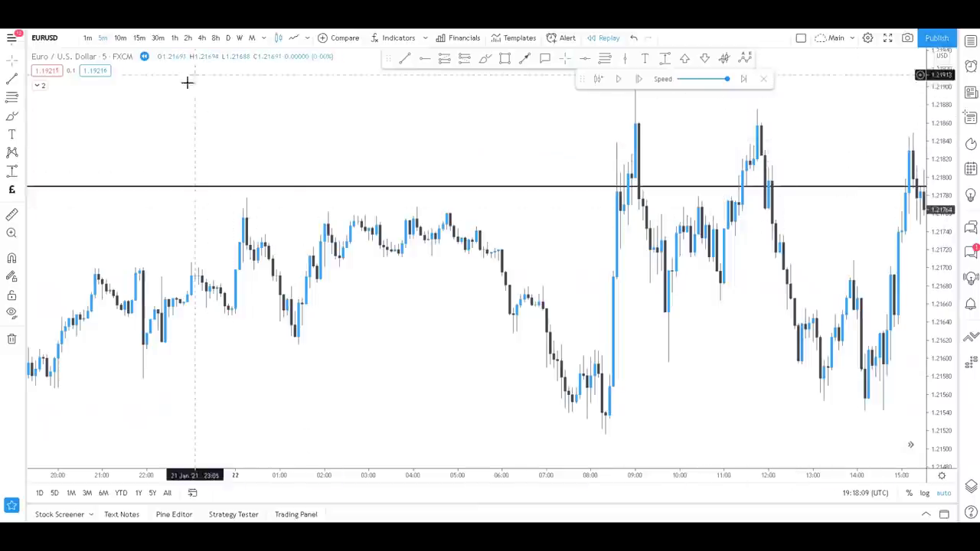
{"action": "scroll", "coordinate": [352, 407], "scroll_direction": "down", "scroll_amount": 2}
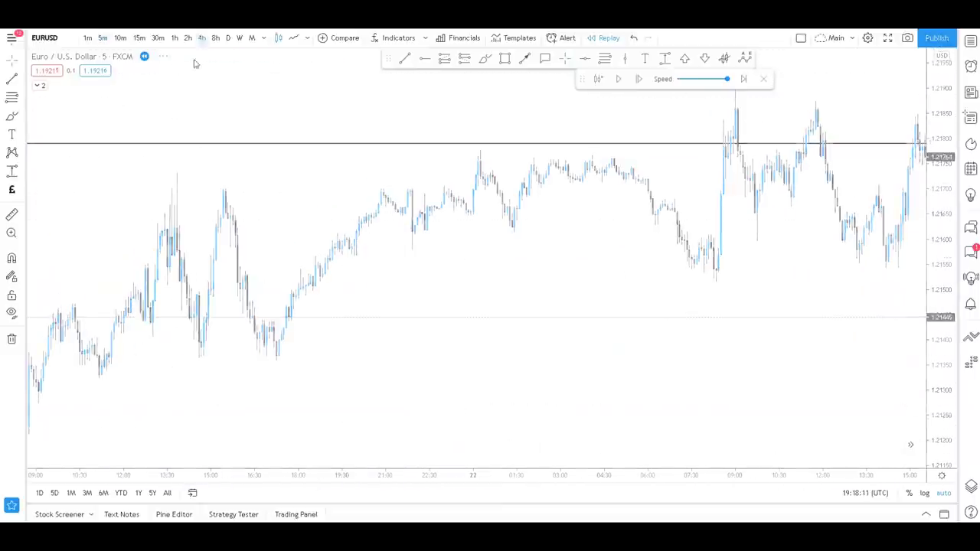
Step: Return to the 4-hour chart and delete the drawing near the 25 September 2020 highs
{"action": "left_click", "coordinate": [201, 37]}
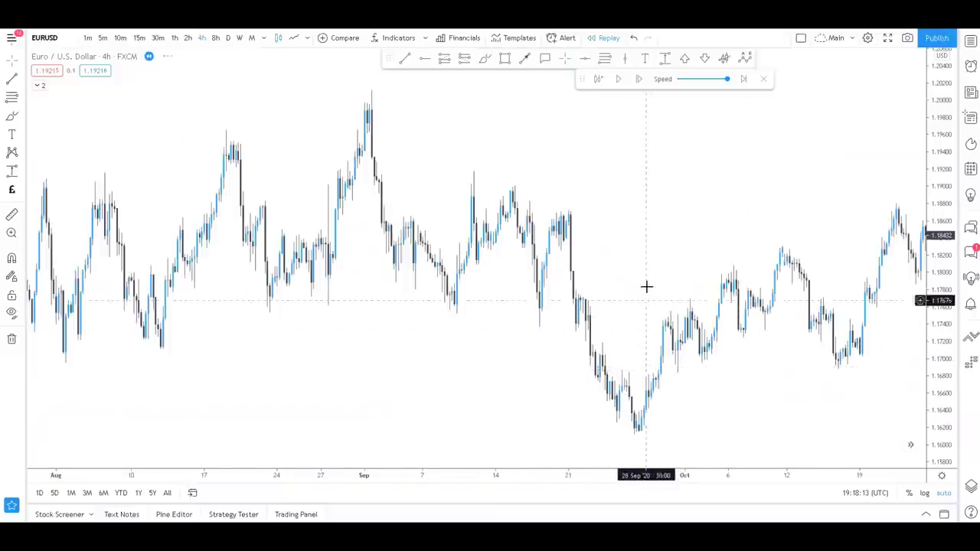
{"action": "scroll", "coordinate": [728, 276], "scroll_direction": "up", "scroll_amount": 3}
{"action": "left_click_drag", "start_coordinate": [953, 390], "coordinate": [630, 306]}
{"action": "scroll", "coordinate": [630, 306], "scroll_direction": "up", "scroll_amount": 3}
{"action": "scroll", "coordinate": [878, 336], "scroll_direction": "up", "scroll_amount": 2}
{"action": "left_click", "coordinate": [662, 276]}
{"action": "key", "text": "Delete"}
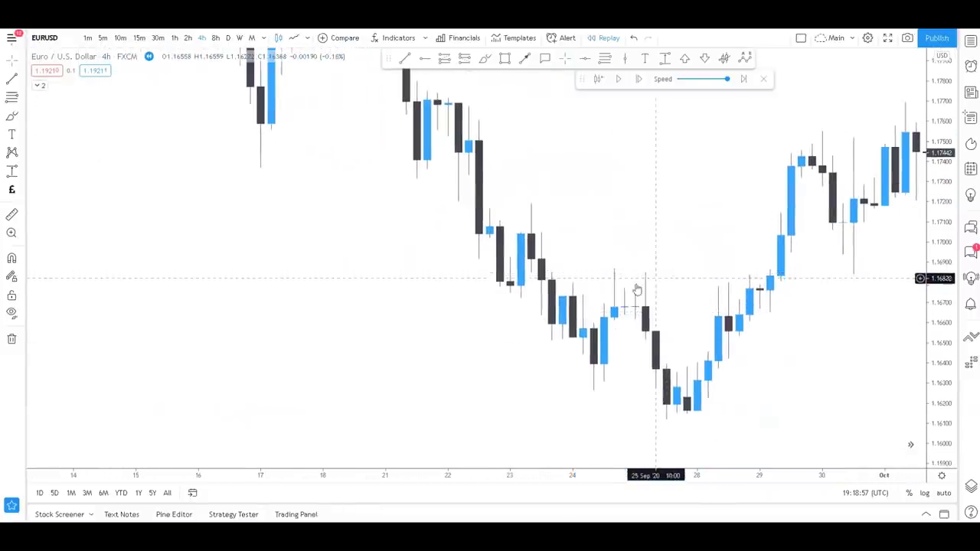
Step: Draw a horizontal trend line at about 1.1674 across 24 to 25 September 2020, with a downward arrow above its start
{"action": "scroll", "coordinate": [756, 350], "scroll_direction": "up", "scroll_amount": 3}
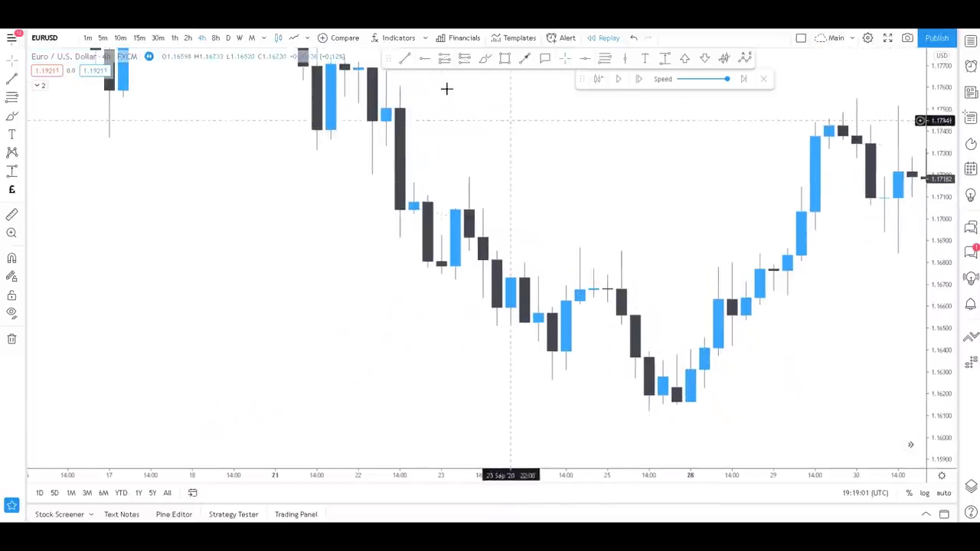
{"action": "left_click_drag", "start_coordinate": [539, 277], "coordinate": [663, 275]}
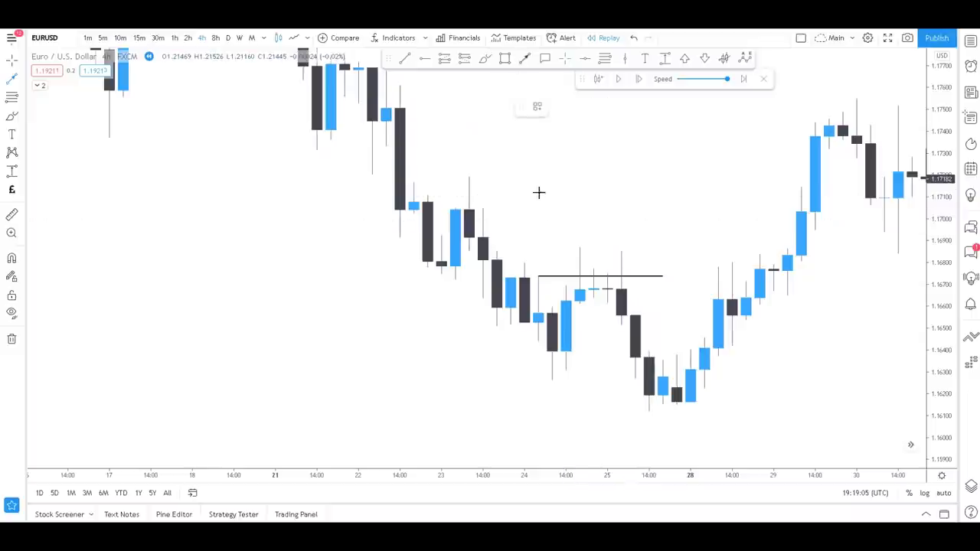
{"action": "left_click_drag", "start_coordinate": [537, 207], "coordinate": [537, 263]}
{"action": "left_click", "coordinate": [528, 212]}
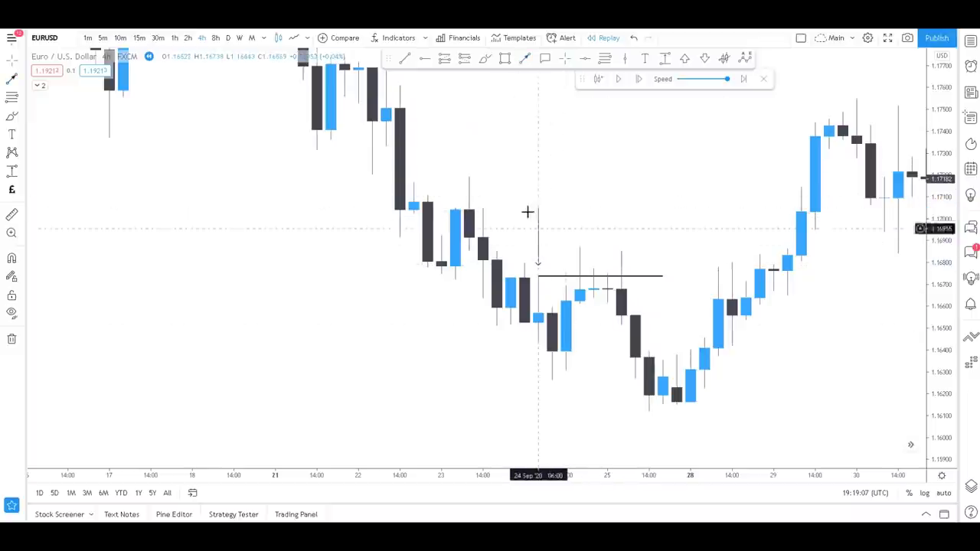
Step: Check the September closes against the new trend line on a line chart, and restore the candlesticks
{"action": "left_click", "coordinate": [294, 37]}
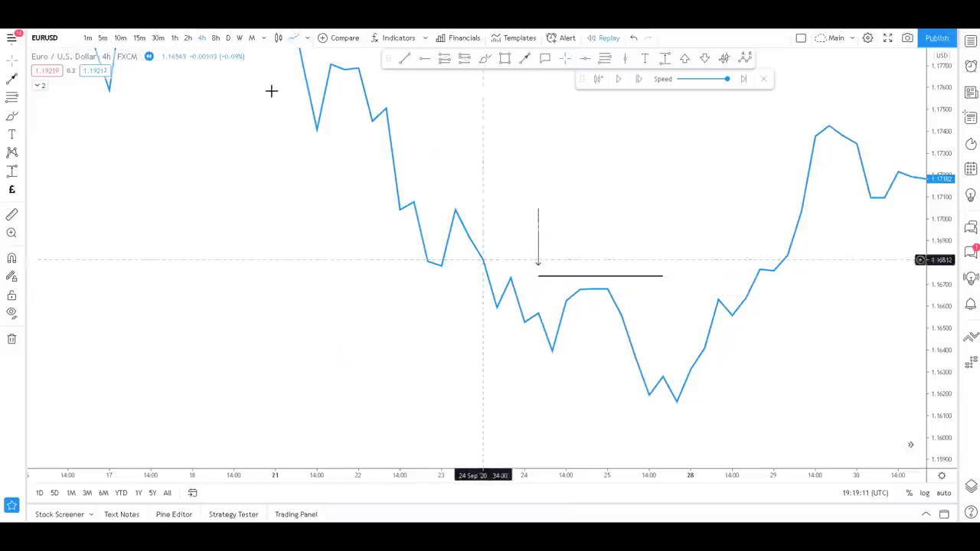
{"action": "left_click", "coordinate": [279, 38]}
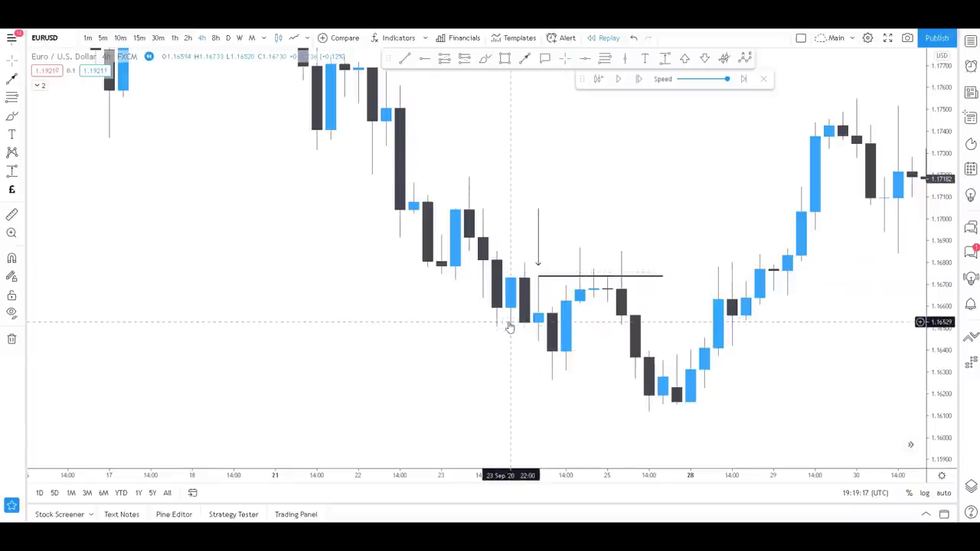
Step: Restart the bar replay at the 25 September 10:00 candle and examine price around the trend line on the 5-minute chart
{"action": "left_click", "coordinate": [598, 79]}
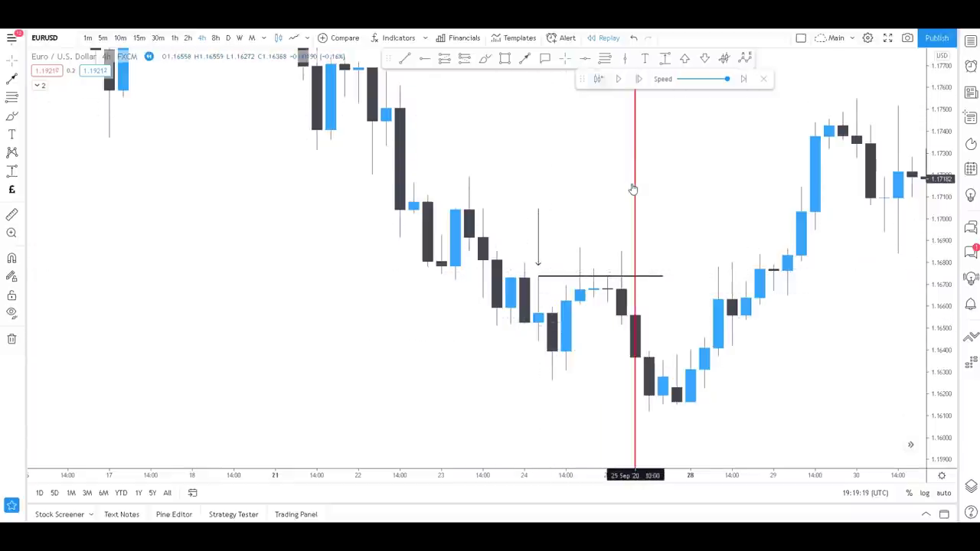
{"action": "left_click", "coordinate": [634, 188]}
{"action": "left_click", "coordinate": [103, 37]}
{"action": "scroll", "coordinate": [735, 344], "scroll_direction": "down", "scroll_amount": 10}
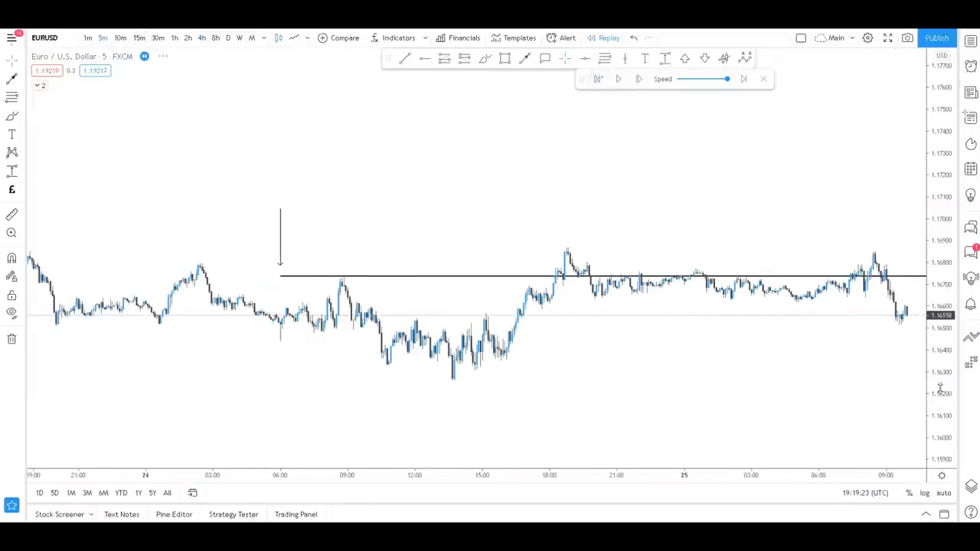
{"action": "scroll", "coordinate": [932, 192], "scroll_direction": "up", "scroll_amount": 3}
{"action": "scroll", "coordinate": [603, 350], "scroll_direction": "up", "scroll_amount": 4}
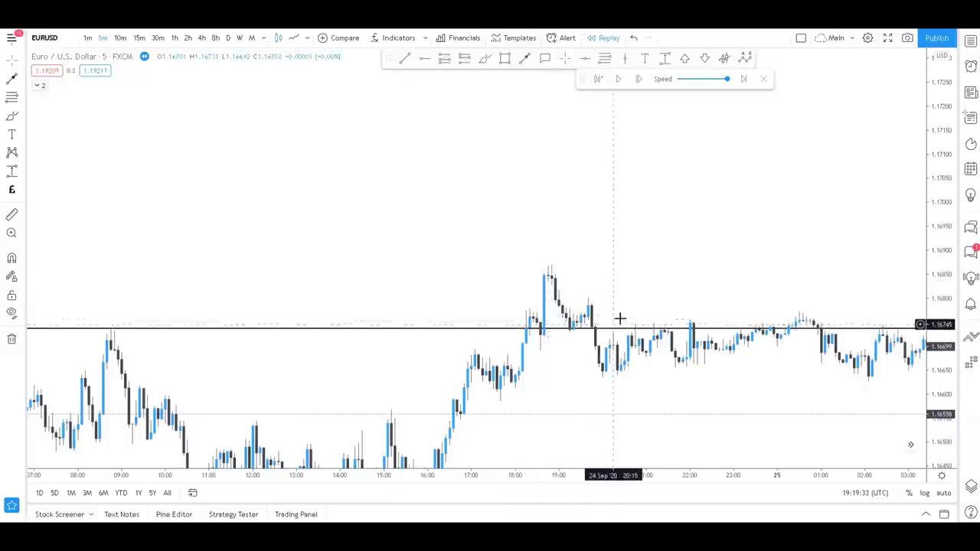
{"action": "scroll", "coordinate": [818, 321], "scroll_direction": "down", "scroll_amount": 5}
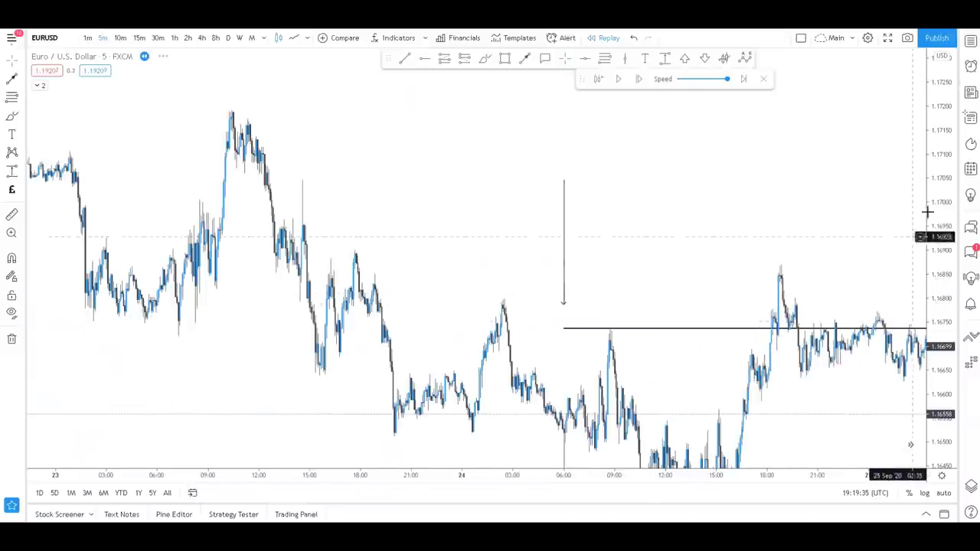
{"action": "scroll", "coordinate": [833, 360], "scroll_direction": "down", "scroll_amount": 3}
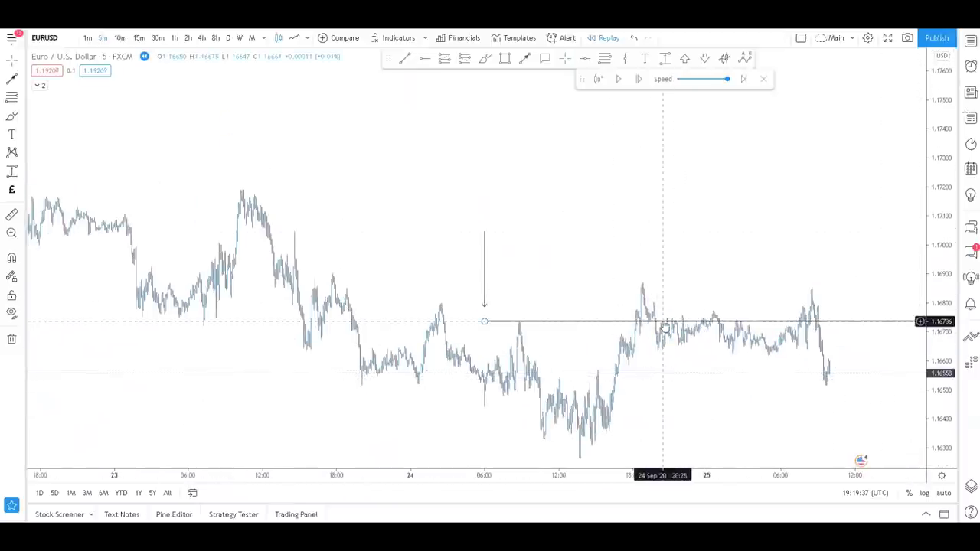
Step: Return to the 4-hour chart and exit the bar replay
{"action": "left_click", "coordinate": [201, 38]}
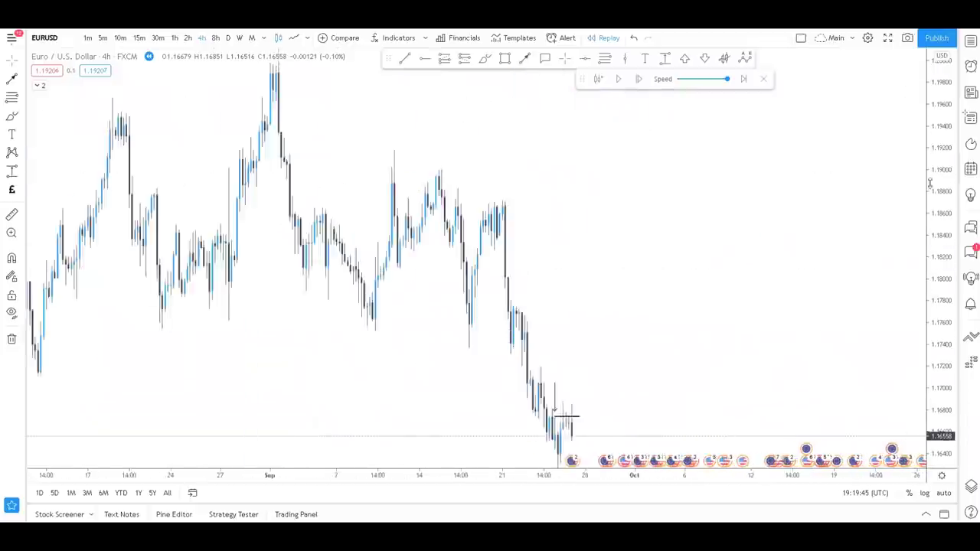
{"action": "left_click", "coordinate": [763, 80]}
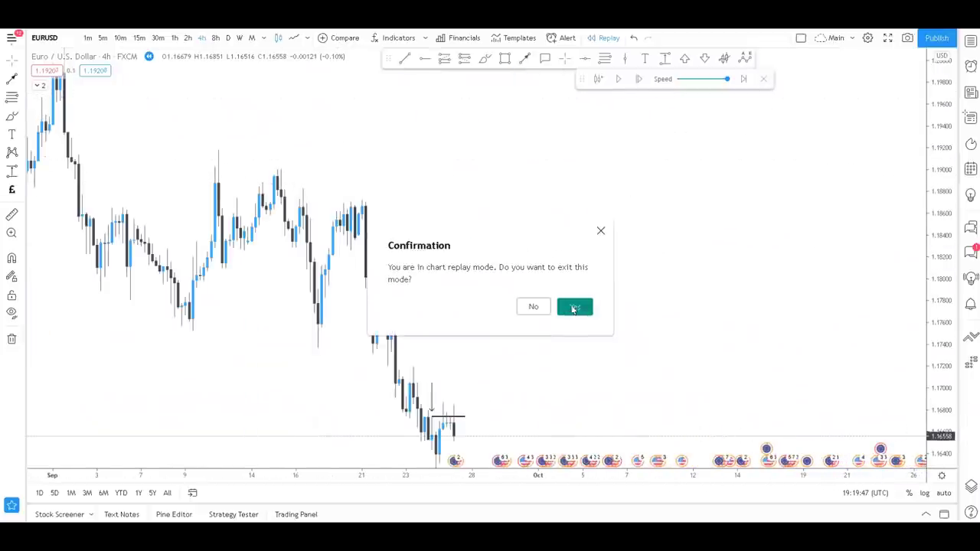
{"action": "left_click", "coordinate": [574, 306]}
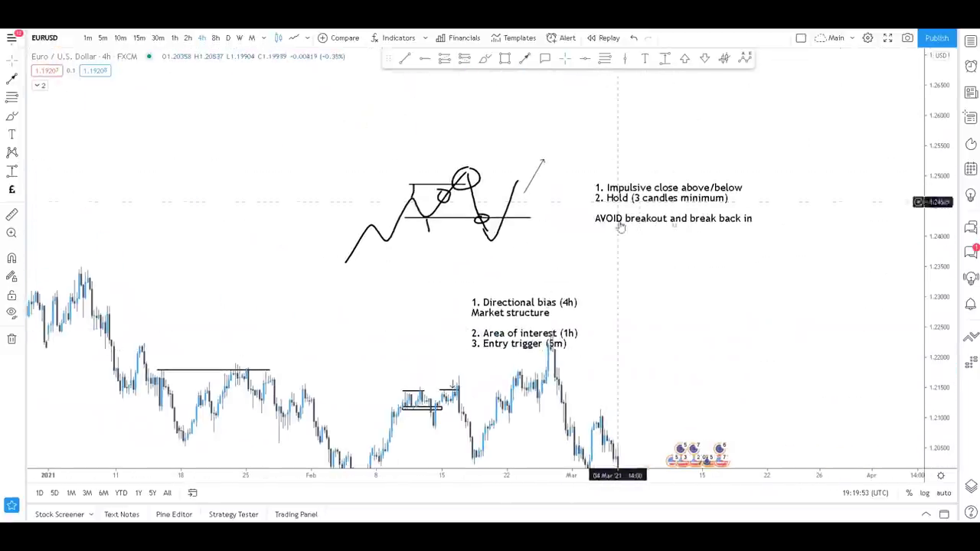
Step: Append "Only apply these principles to the timeframe you're reading structure off of" to the breakout rules note
{"action": "double_click", "coordinate": [709, 219]}
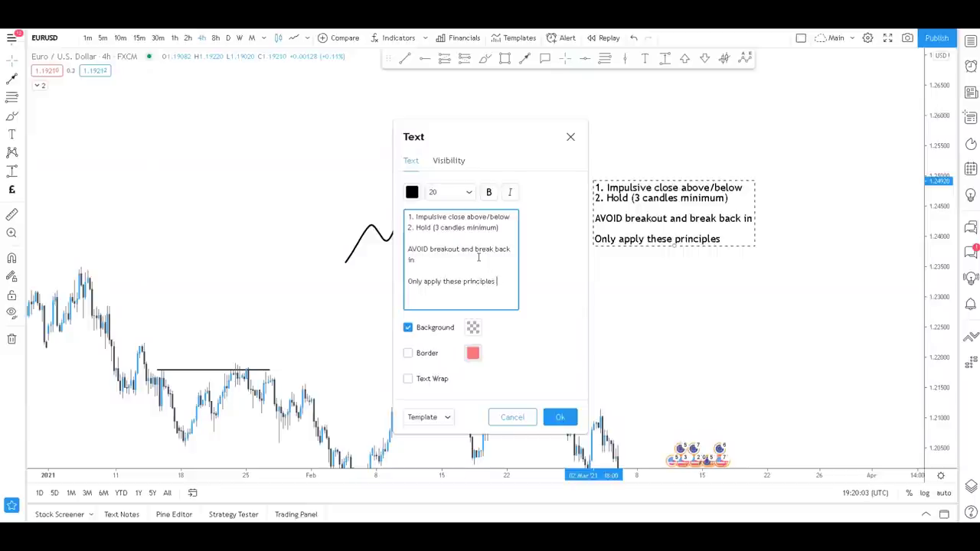
{"action": "type", "text": "me y"}
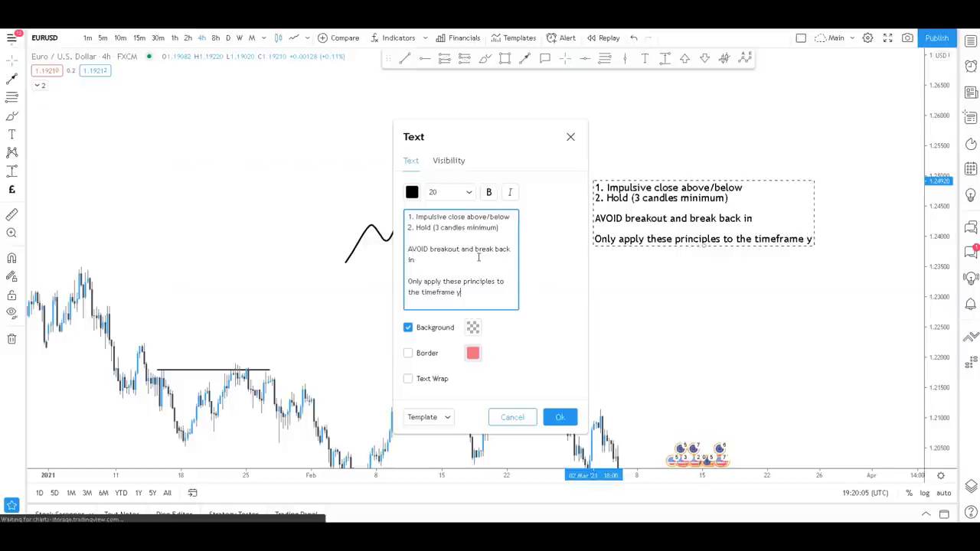
{"action": "type", "text": "ou're reading"}
{"action": "key", "text": "Return"}
{"action": "type", "text": "structure off of"}
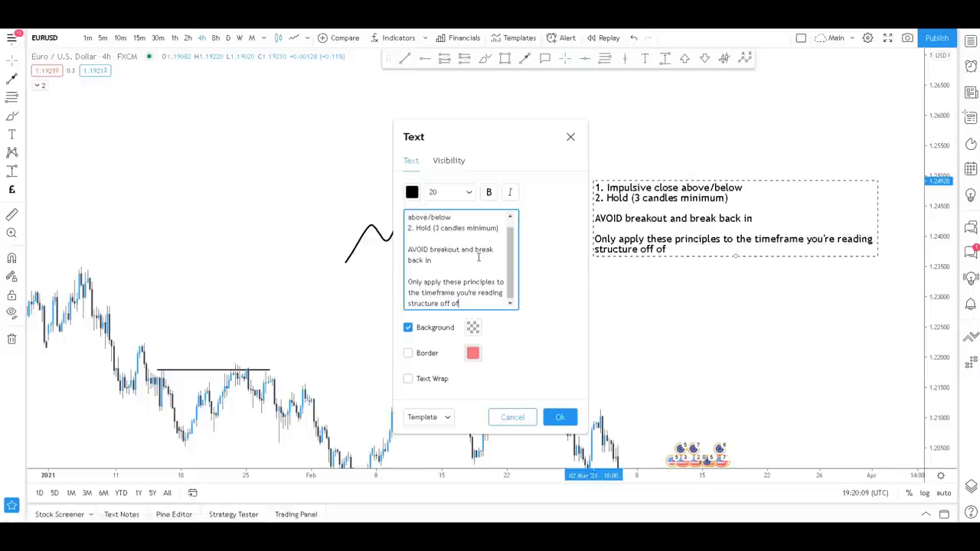
{"action": "left_click", "coordinate": [562, 418]}
Step: Move the directional bias note up and to the left, clear of the price candles
{"action": "left_click_drag", "start_coordinate": [697, 273], "coordinate": [687, 284]}
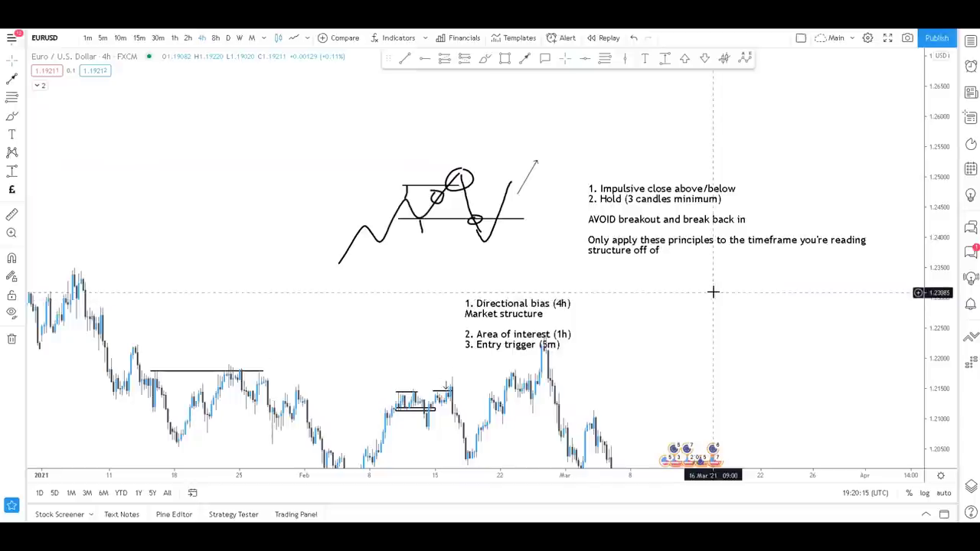
{"action": "left_click_drag", "start_coordinate": [538, 326], "coordinate": [512, 298]}
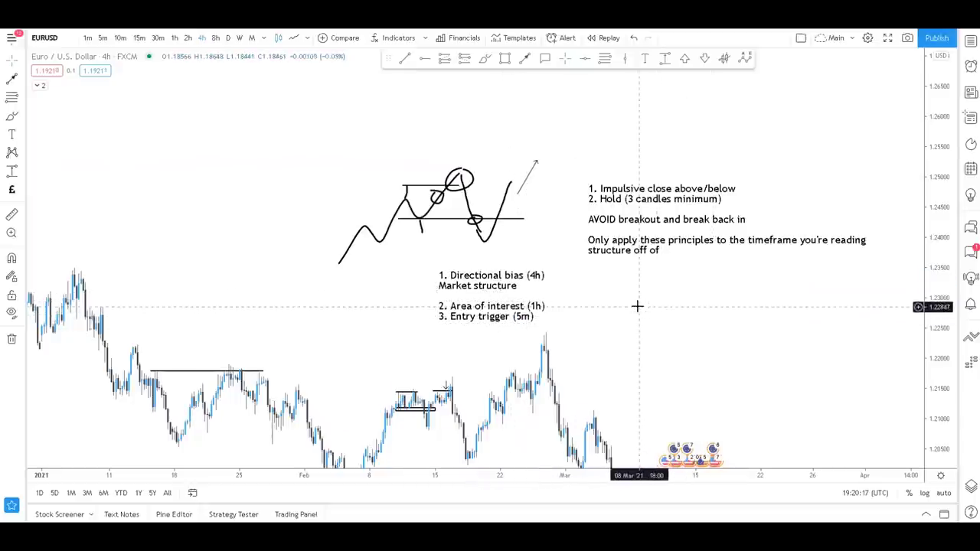